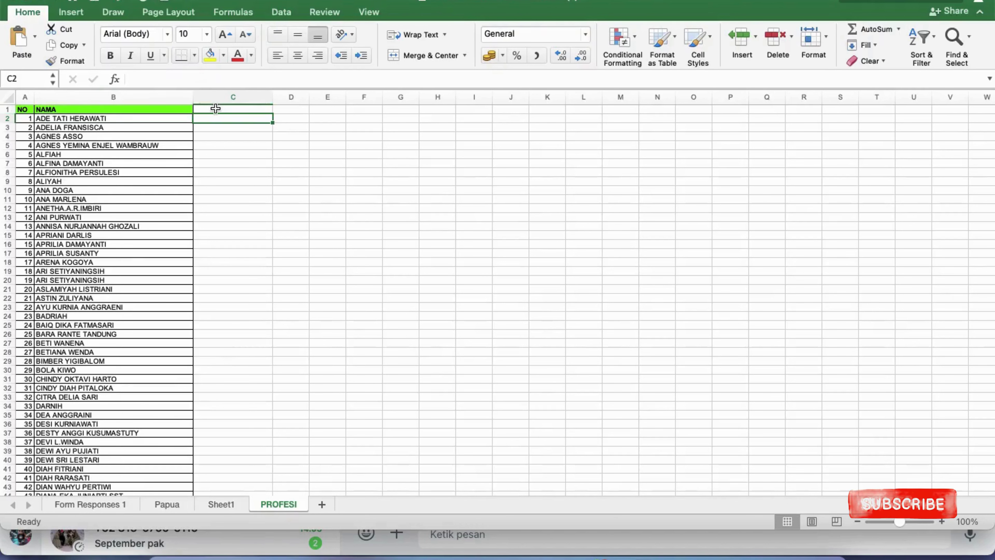
- Enter KELAS in C1 and format it bold and centred with a yellow fill
click(215, 109)
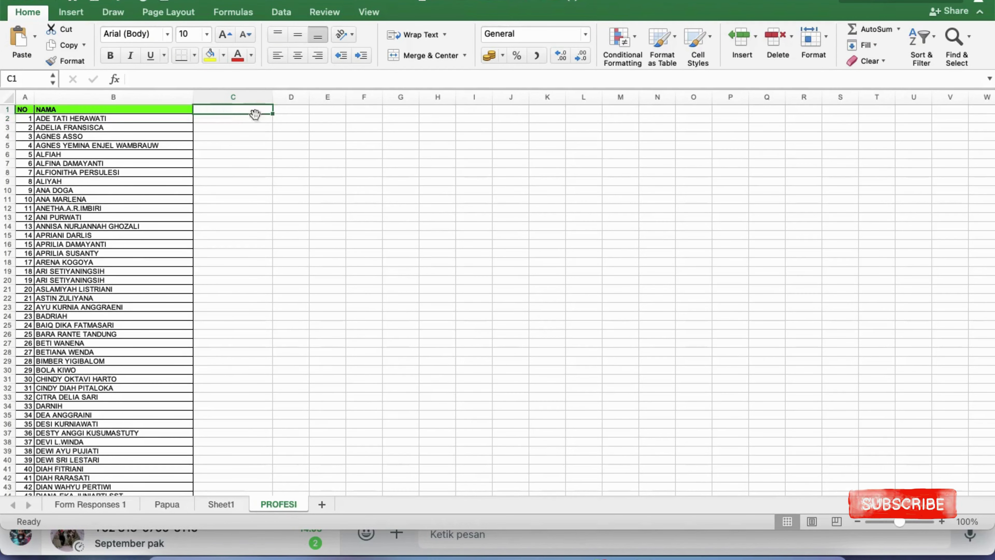
text(KELAS)
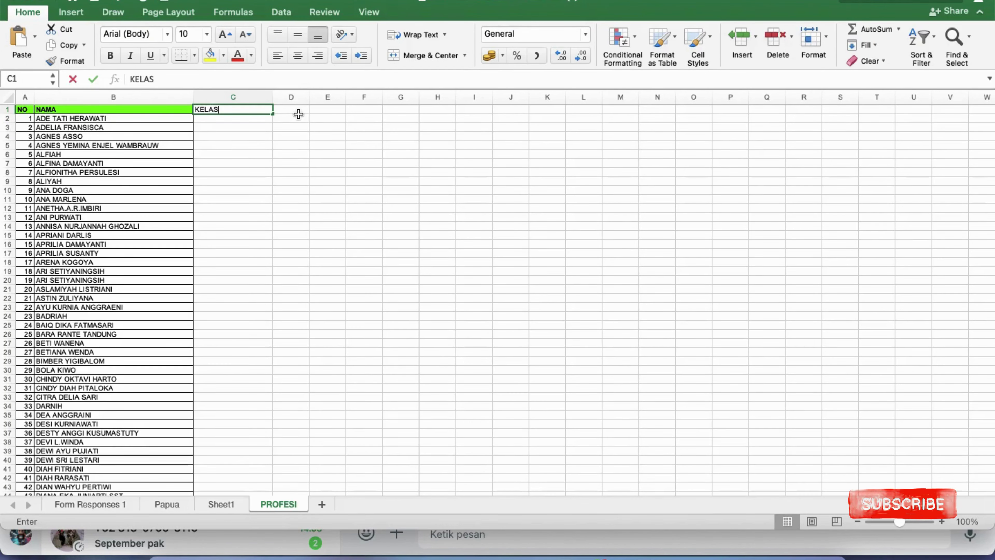
key(Return)
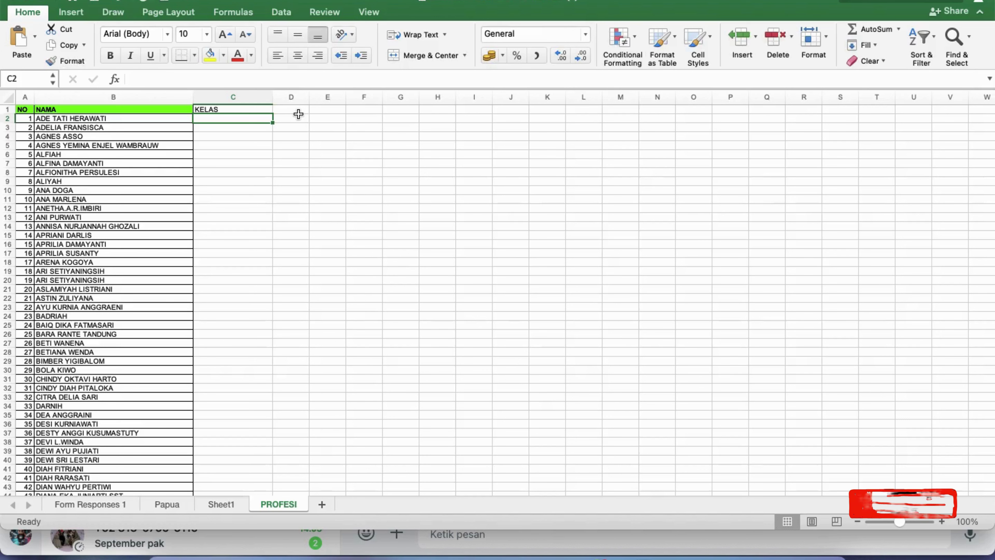
click(256, 110)
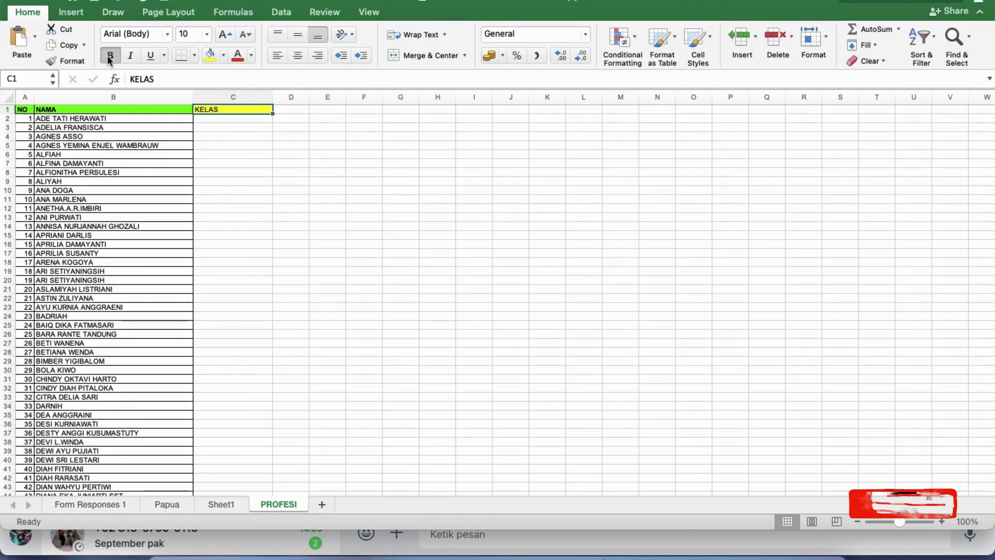
click(298, 55)
click(243, 117)
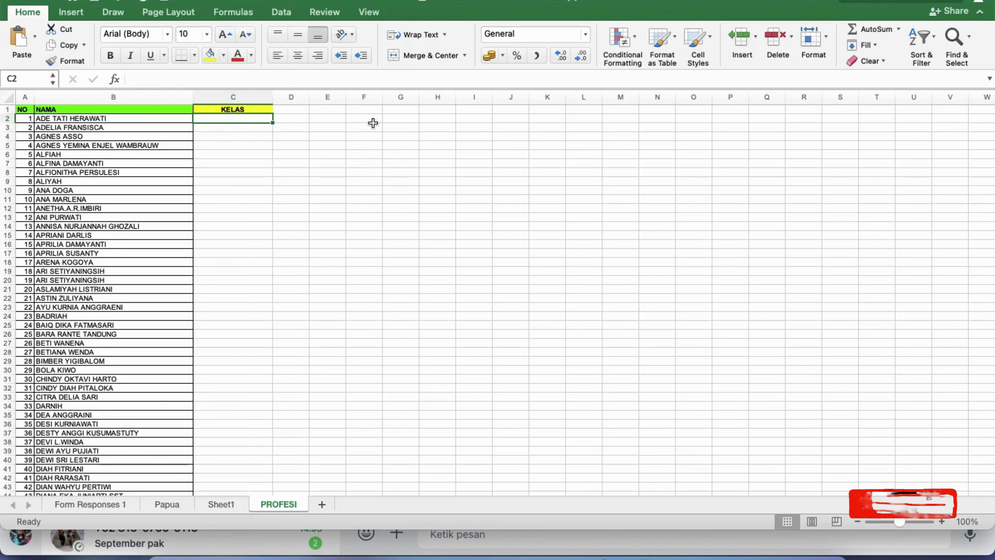
- Enter ="KELAS "&CEILING(A2/40;1) in C2 so the first student shows KELAS 1
text(="KELAS "&)
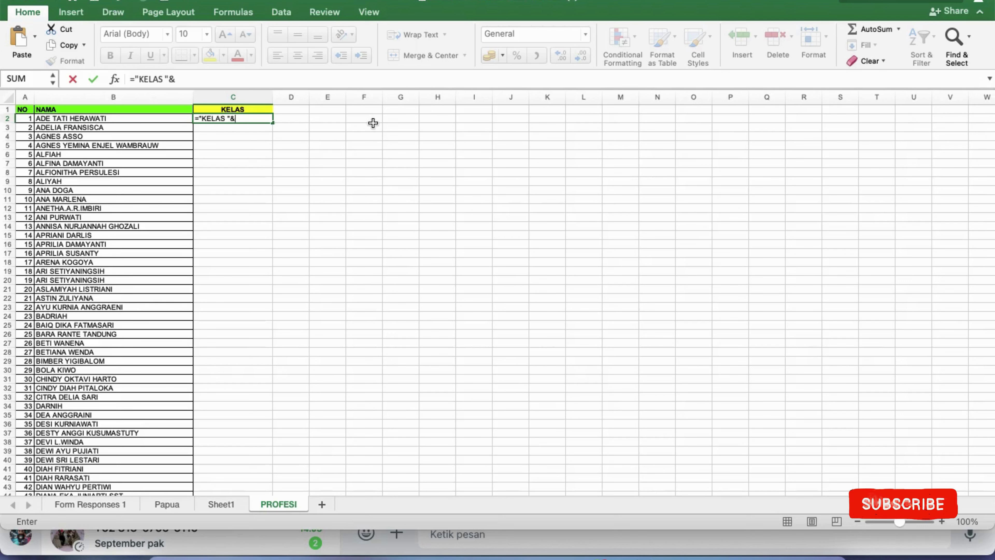
key(Left)
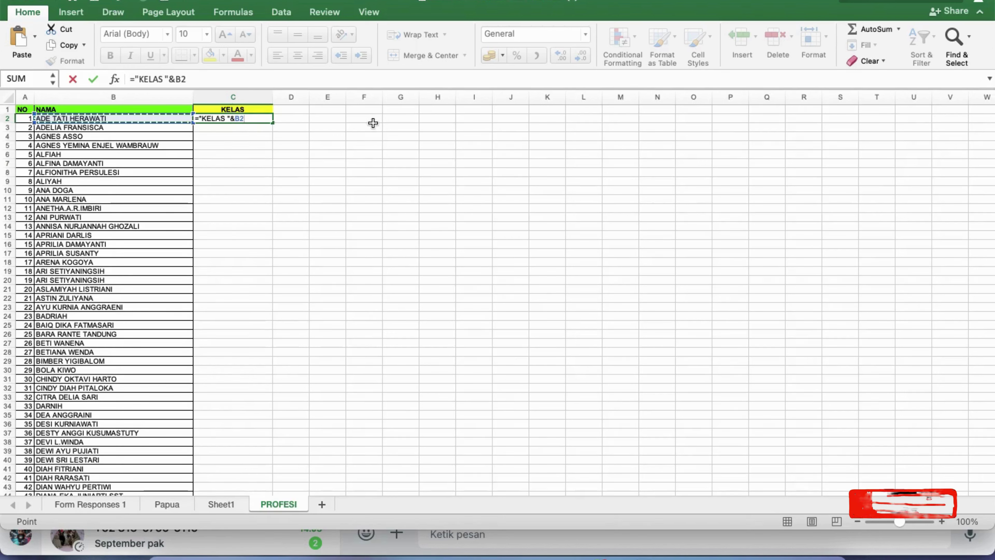
key(BackSpace)
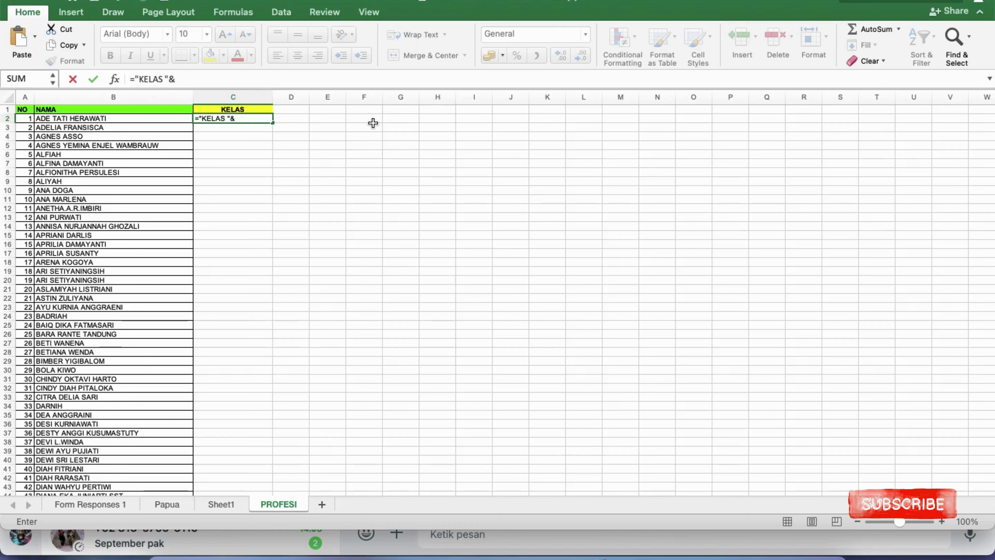
text(ceil)
key(Down)
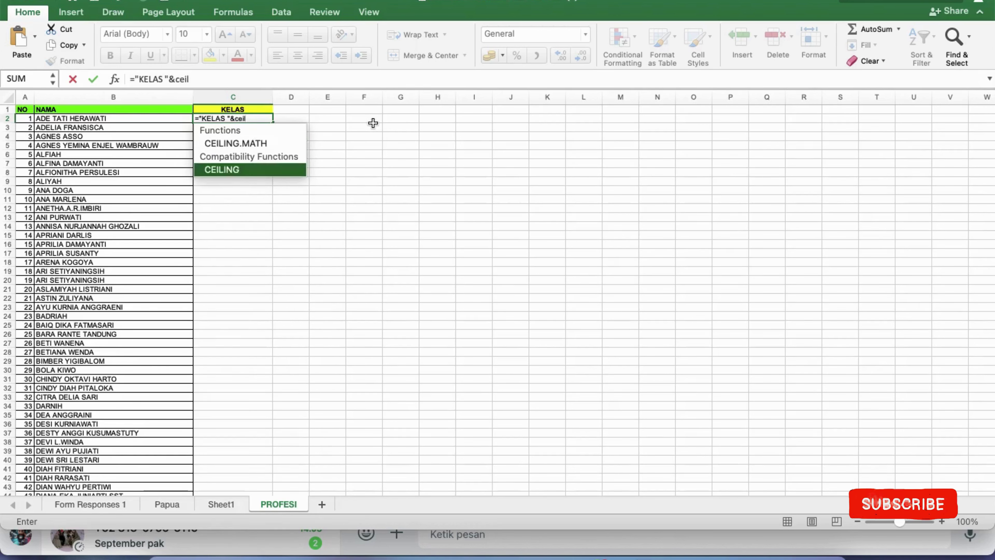
key(Up)
key(Down)
key(Tab)
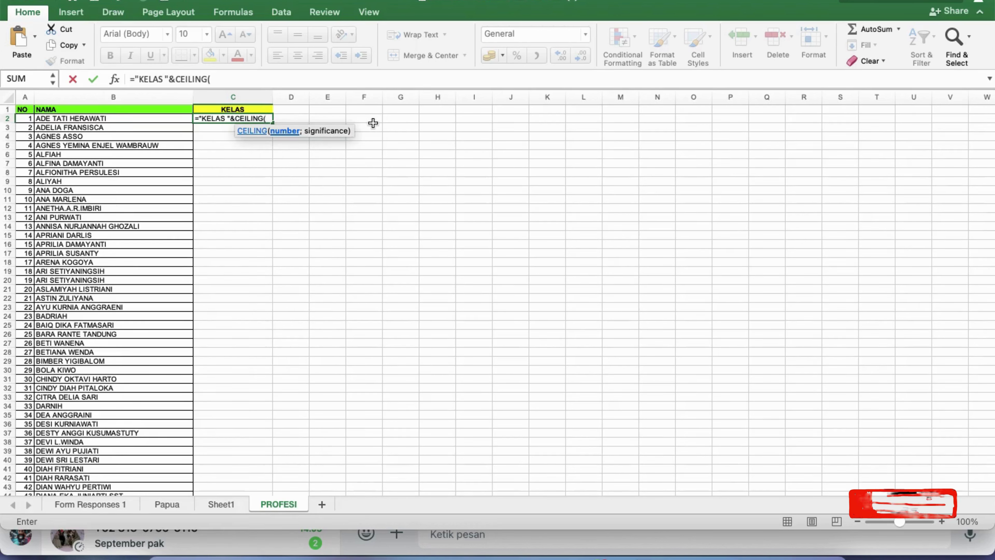
key(Left)
key(Left)
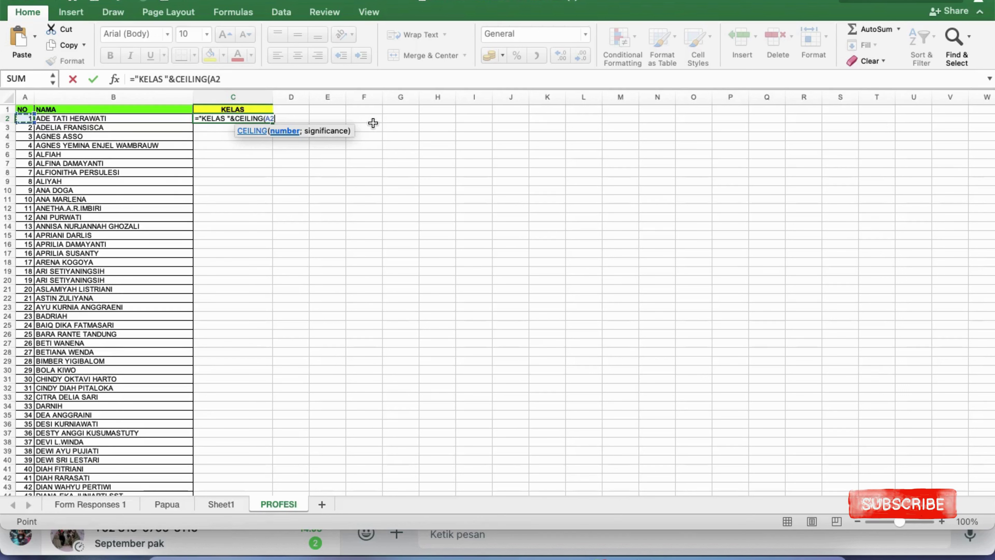
text(/40)
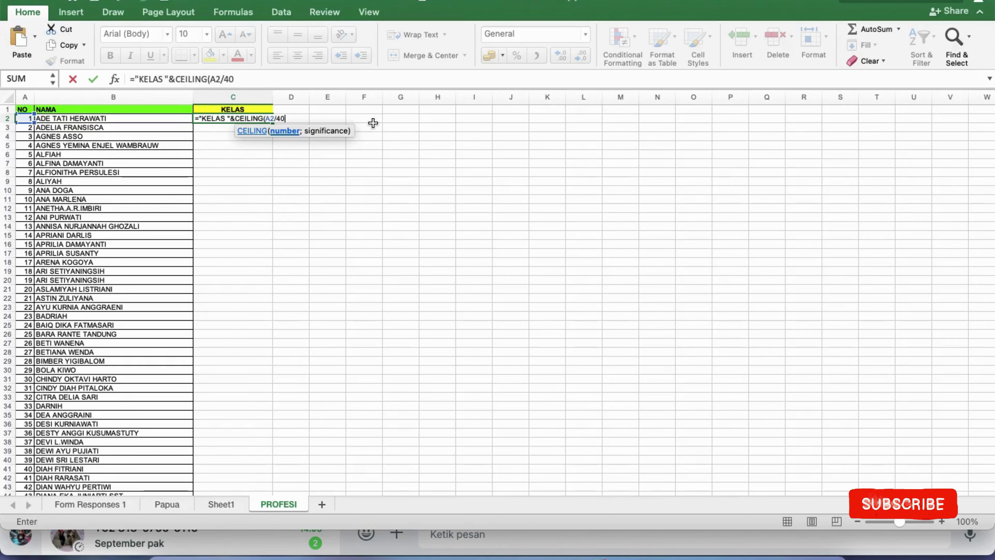
text(;)
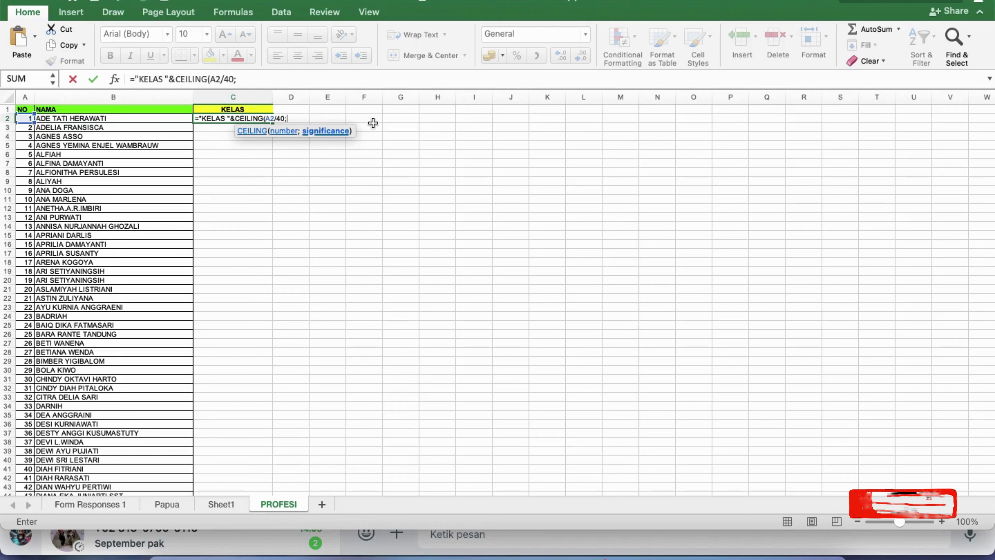
text(1))
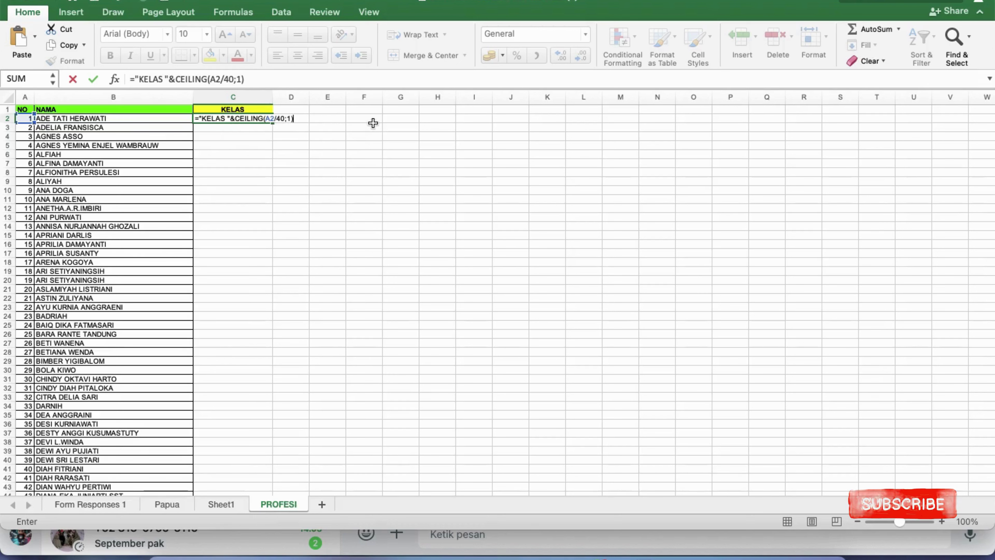
key(Return)
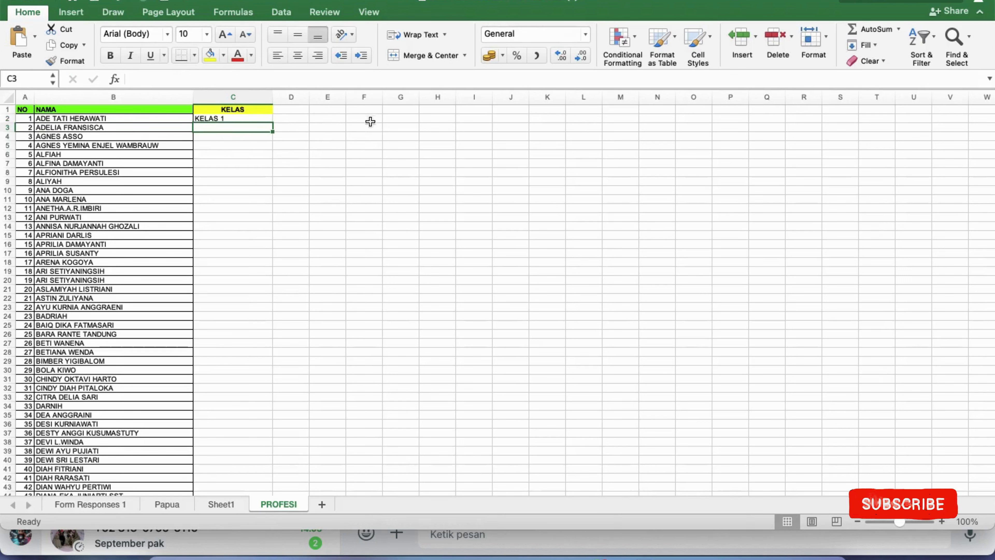
click(232, 118)
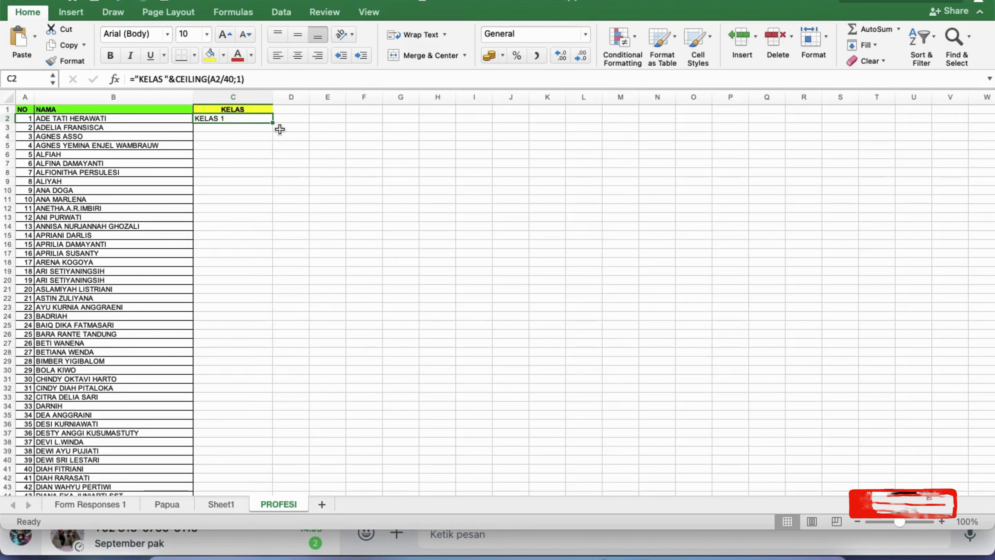
- Fill the C2 class formula down to row 192, giving KELAS 1 through KELAS 5
mouse_move(273, 124)
mouse_down()
mouse_move(269, 551)
mouse_move(263, 532)
mouse_up()
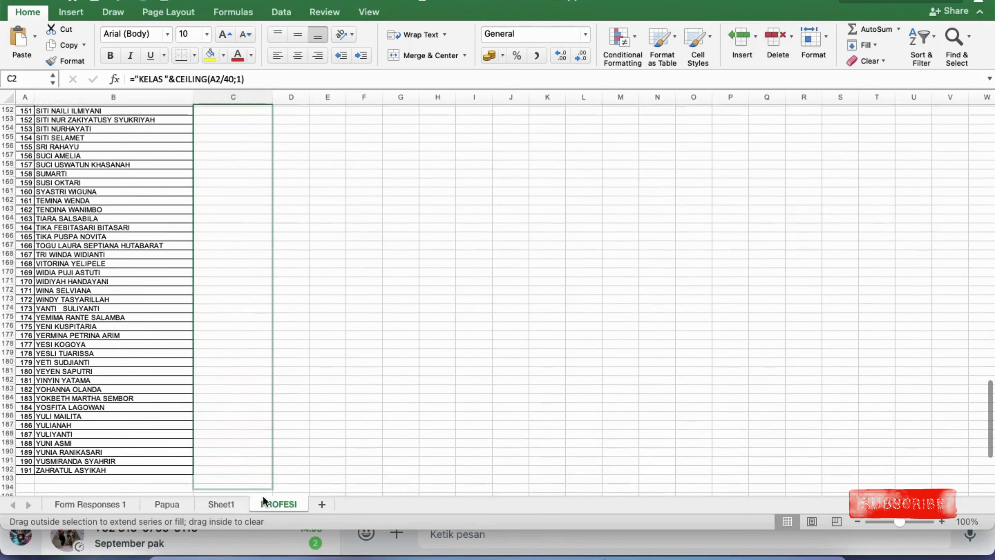
drag(263, 532, 258, 465)
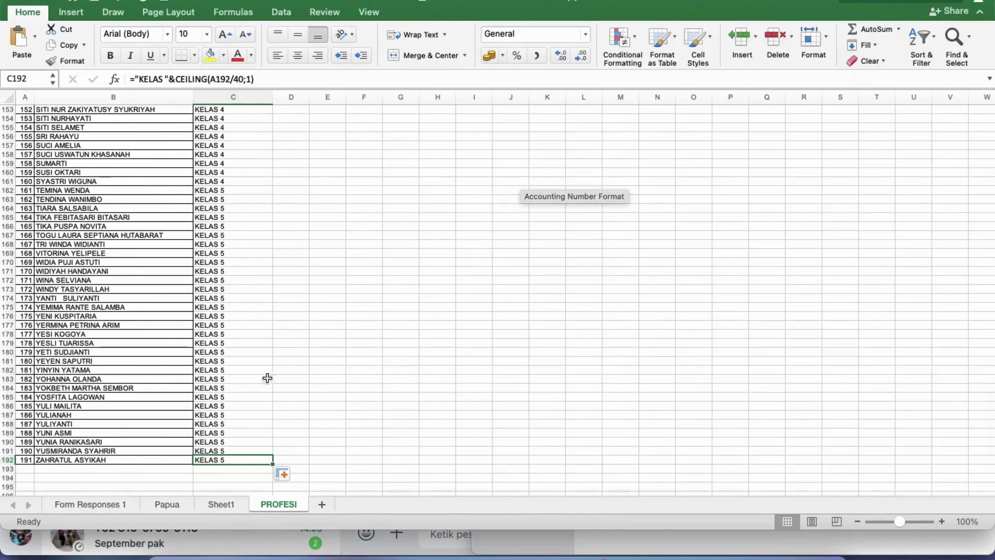
click(291, 367)
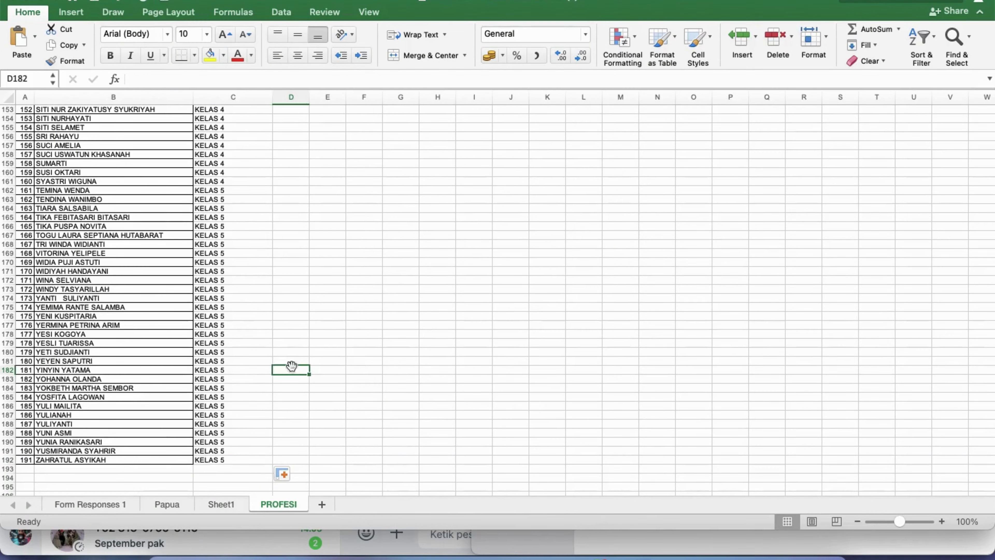
scroll(291, 363, up, 2)
scroll(293, 359, up, 10)
scroll(294, 357, up, 10)
scroll(295, 356, up, 10)
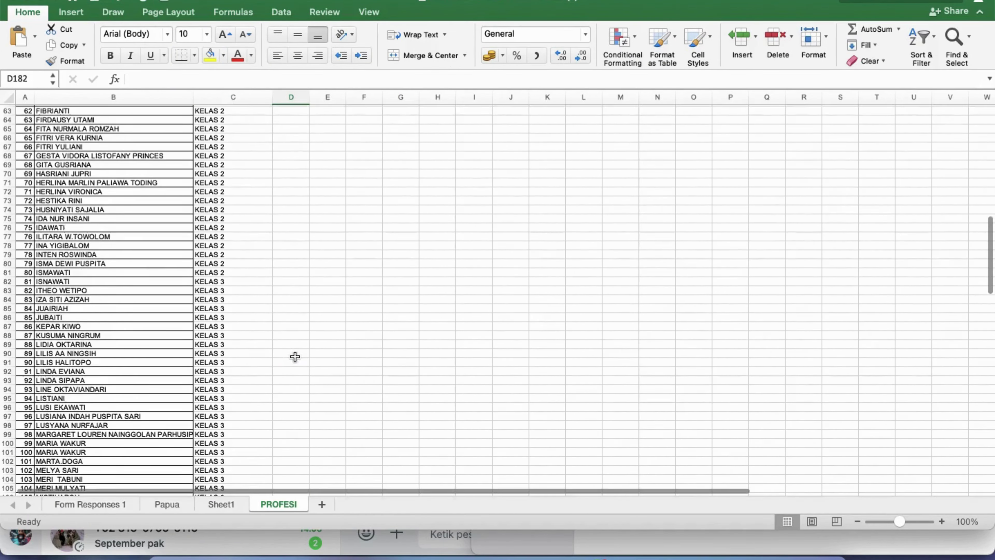
scroll(294, 356, up, 10)
scroll(293, 356, up, 5)
scroll(293, 355, up, 5)
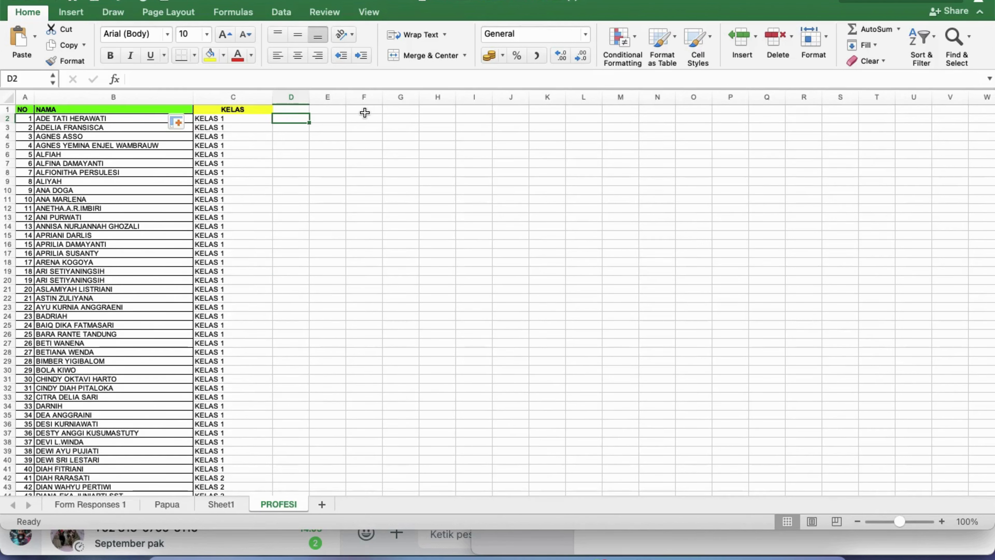
- Enter =RAND() in D2 and fill it down to row 192
text(=rand)
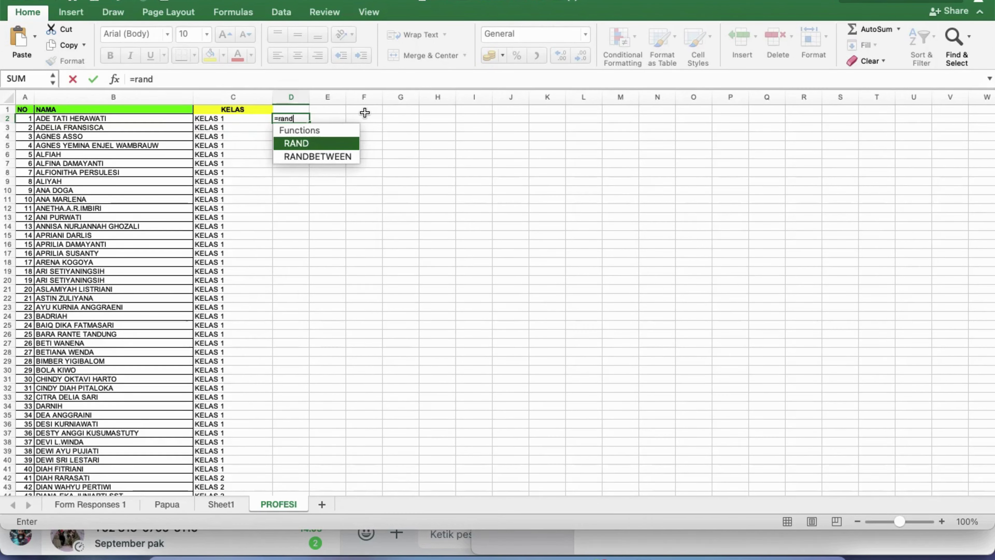
text(())
key(ctrl+Return)
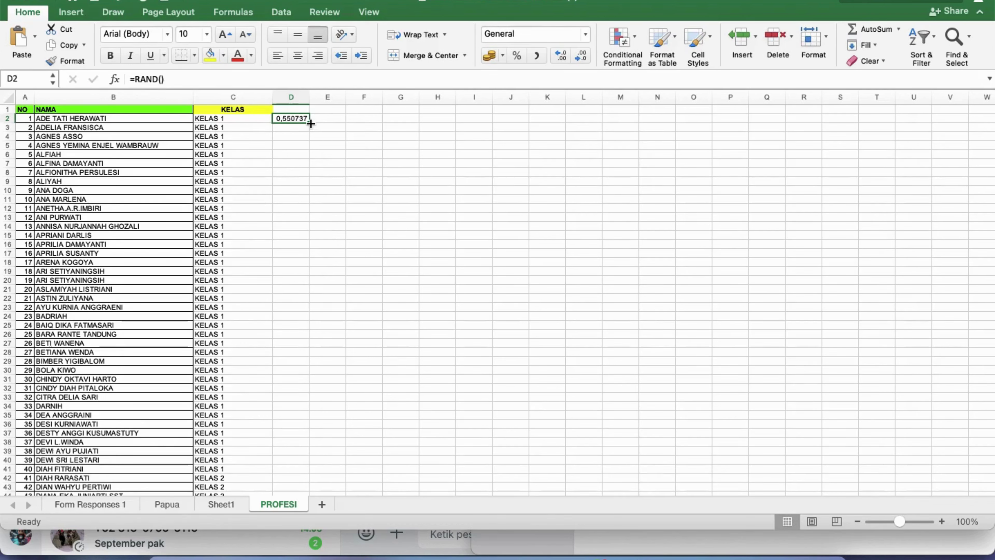
mouse_move(309, 123)
mouse_down()
mouse_move(298, 545)
mouse_move(299, 526)
mouse_up()
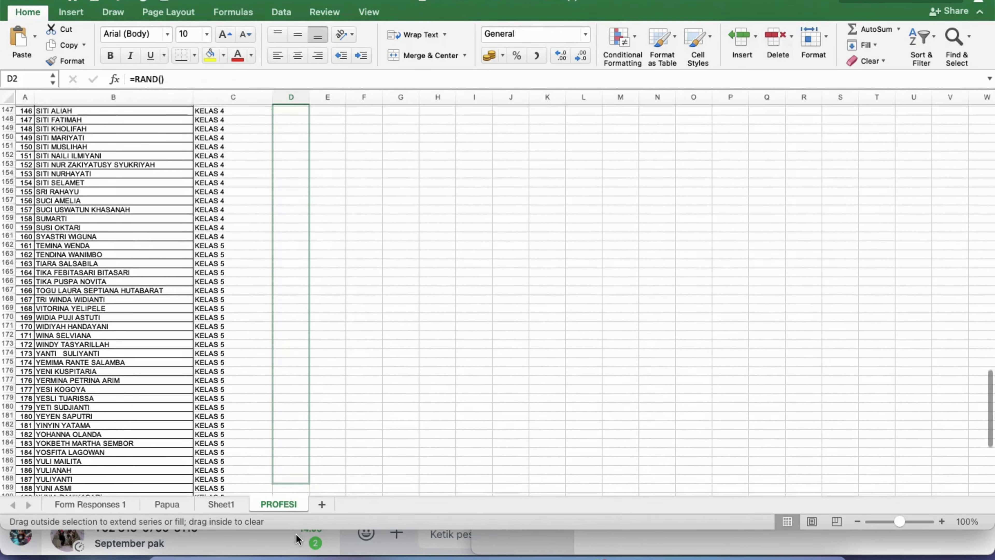
drag(299, 526, 295, 472)
click(285, 344)
scroll(285, 343, up, 4)
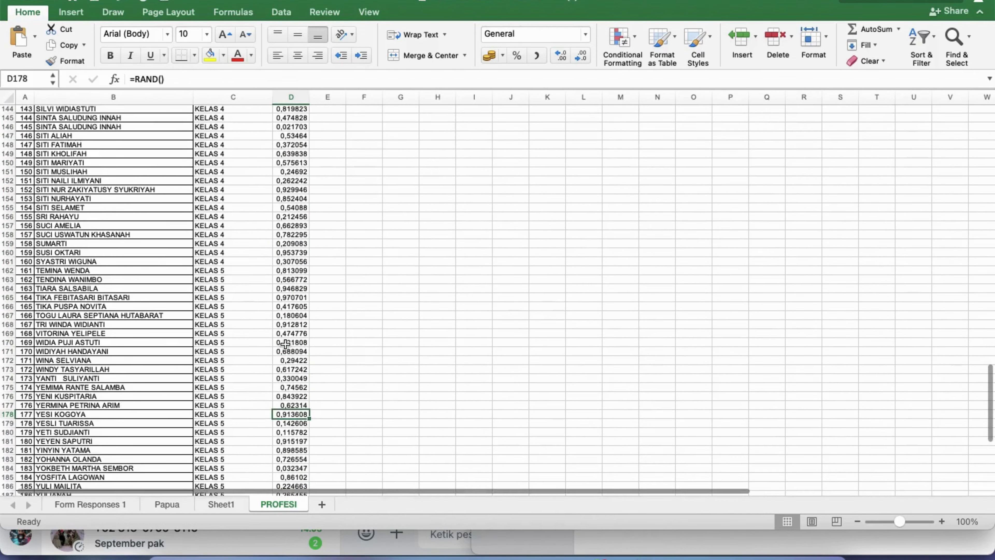
scroll(286, 344, up, 5)
scroll(285, 344, up, 5)
scroll(285, 344, up, 5)
scroll(286, 344, up, 5)
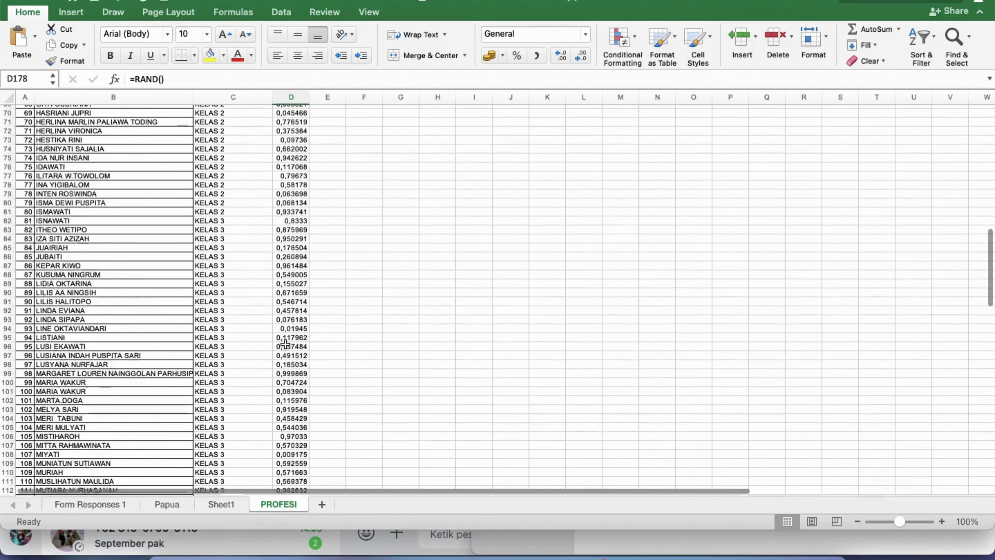
scroll(285, 344, up, 5)
scroll(285, 344, up, 5)
scroll(283, 345, up, 5)
scroll(281, 345, up, 4)
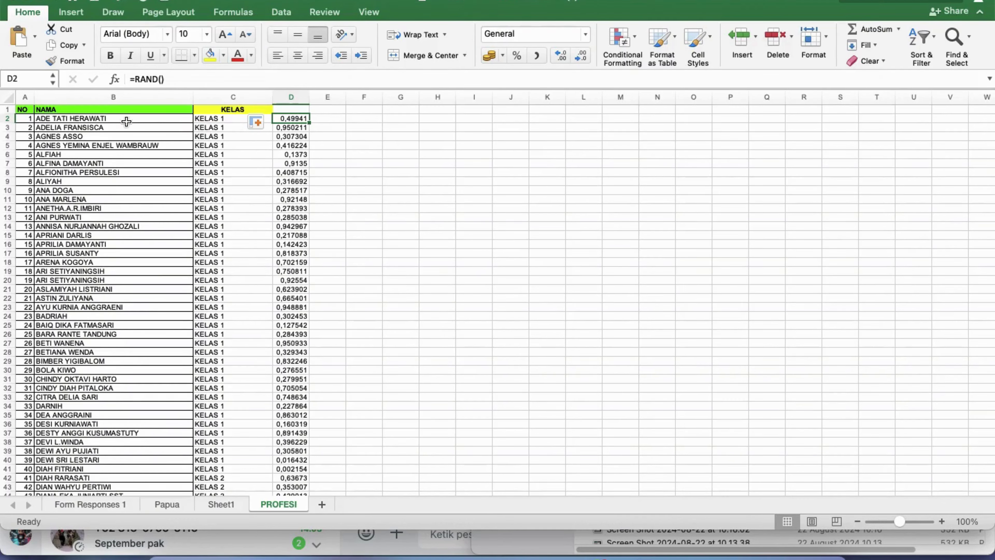
- Move the random-number column from D to C, inserting it before the KELAS column
click(139, 110)
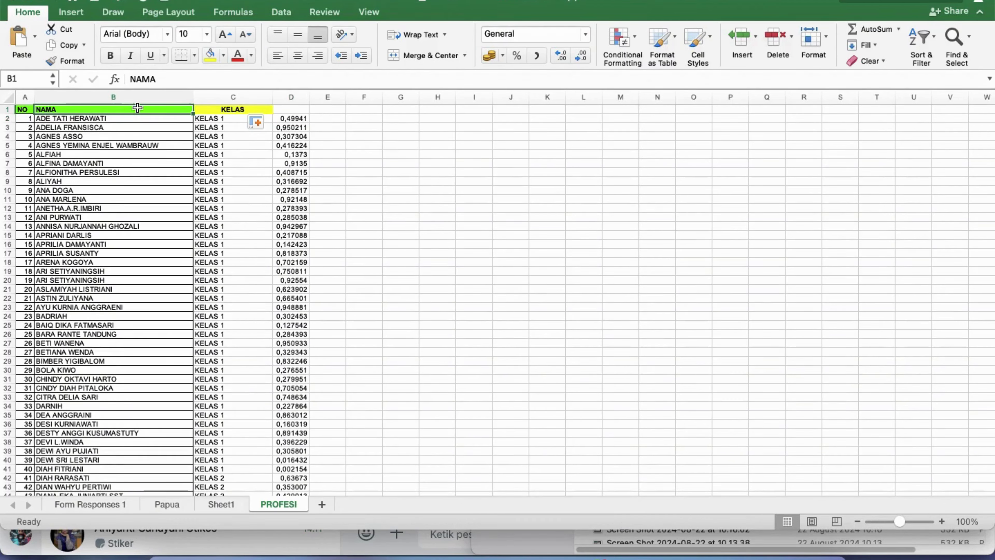
click(282, 96)
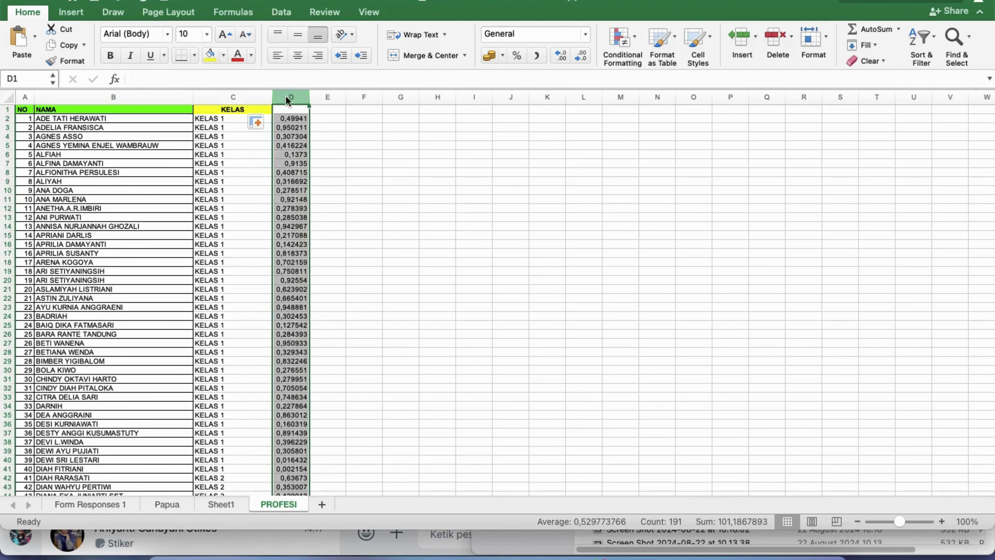
right_click(286, 96)
click(304, 105)
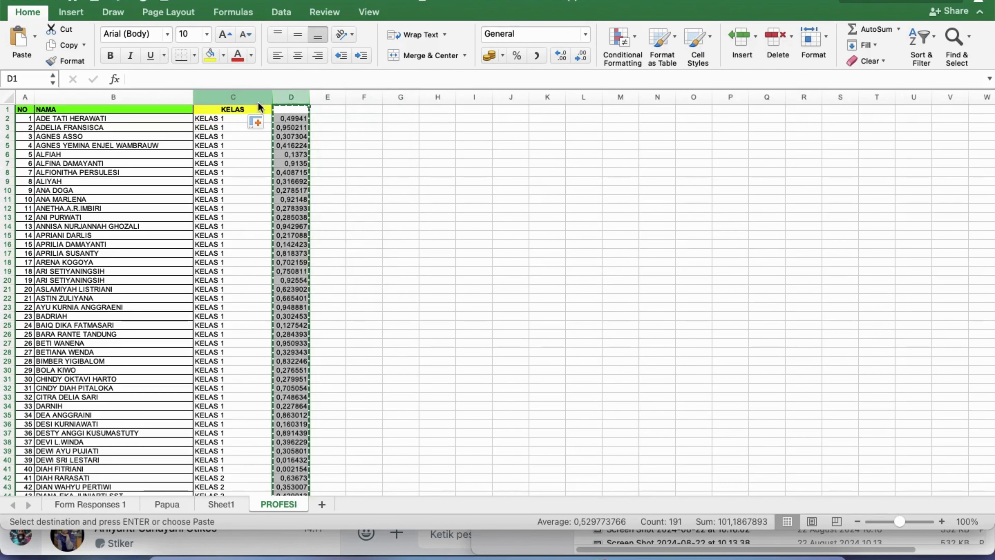
click(249, 97)
right_click(250, 100)
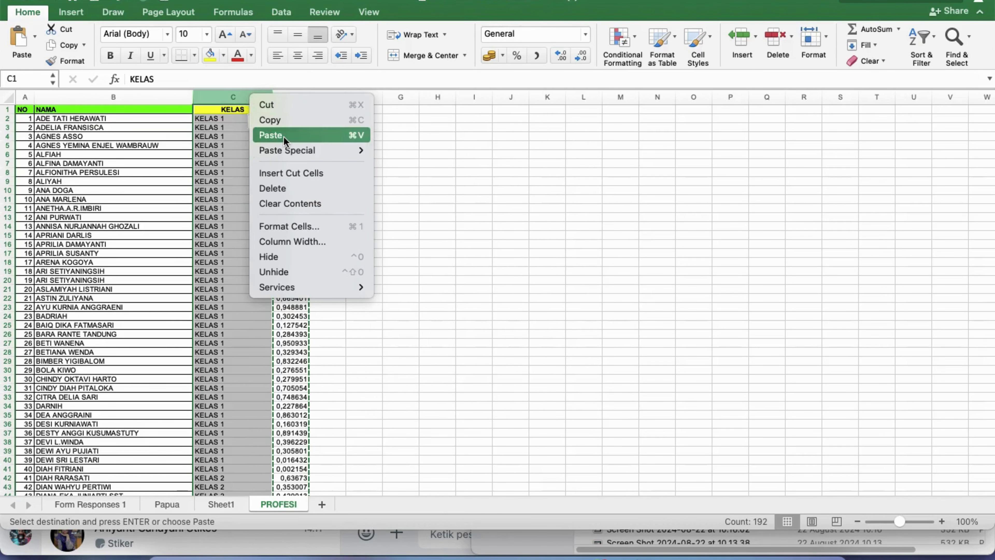
click(284, 136)
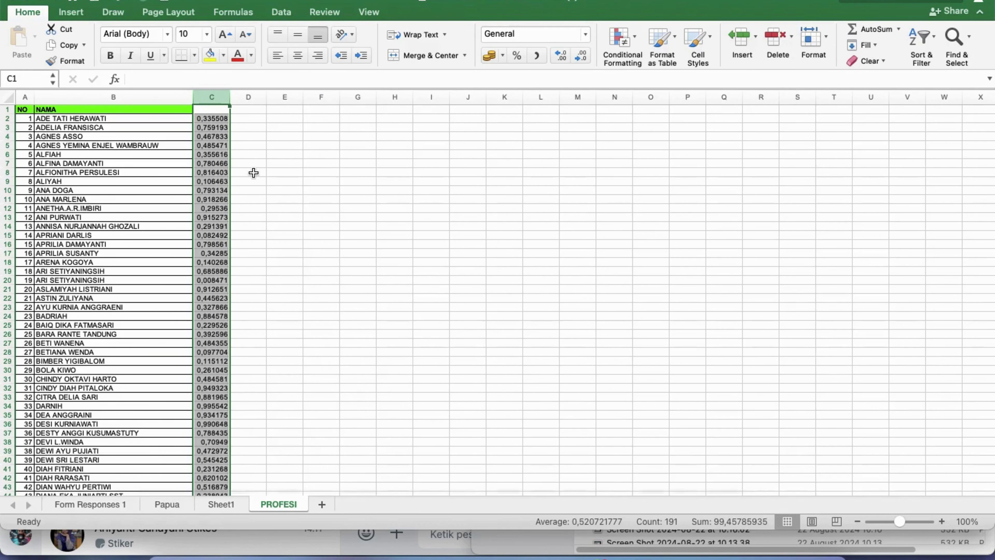
key(super+z)
right_click(256, 97)
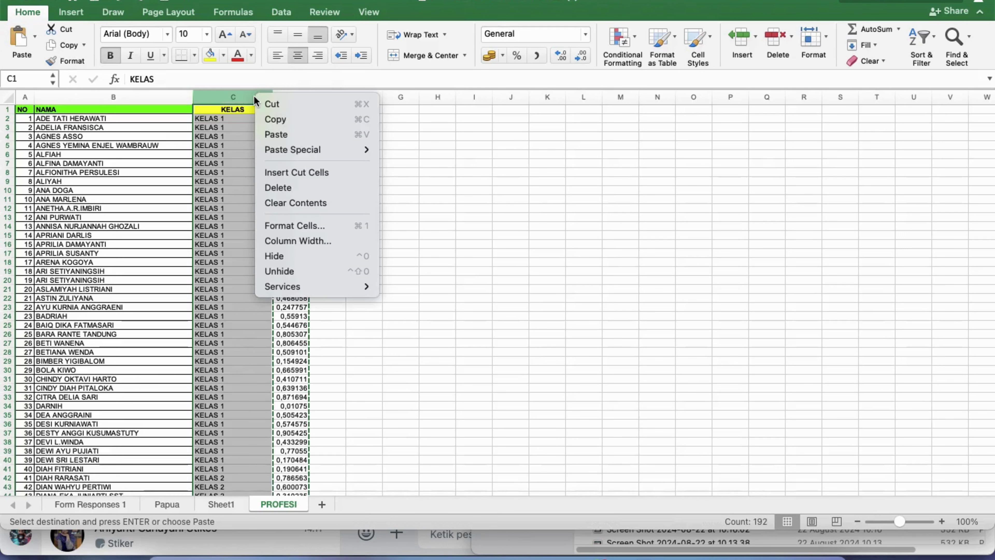
click(292, 172)
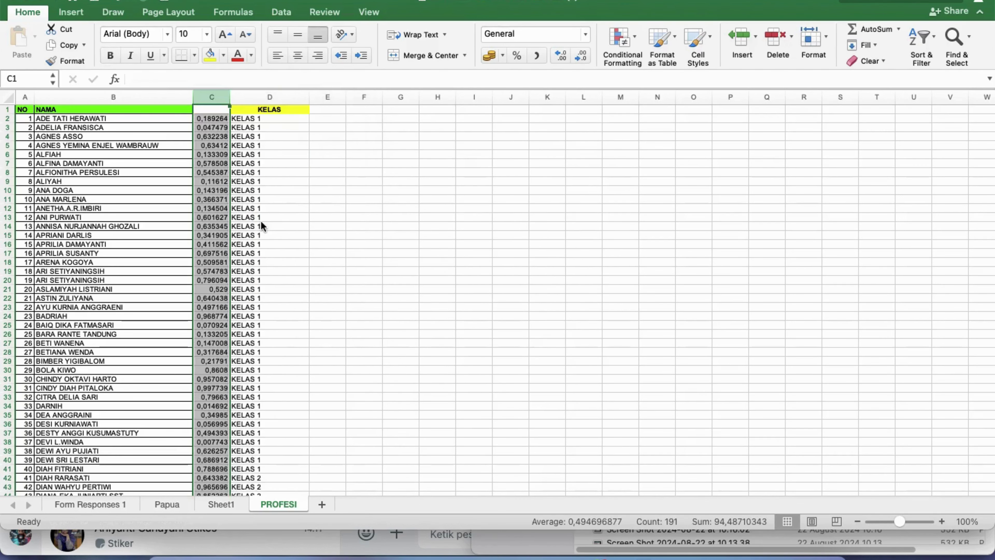
click(268, 217)
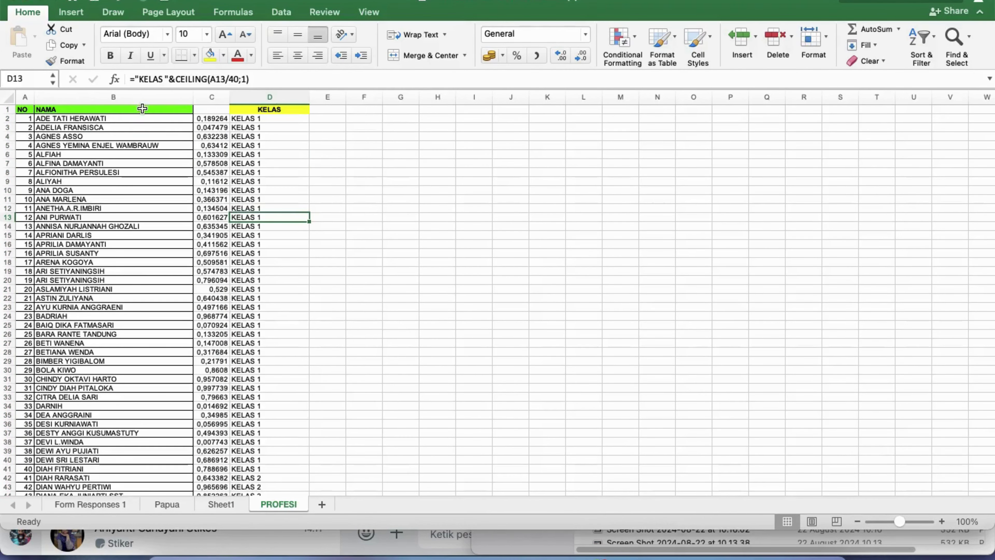
drag(138, 112, 212, 145)
- Extend the selection of names and random numbers down to B1:C192
scroll(191, 301, down, 3)
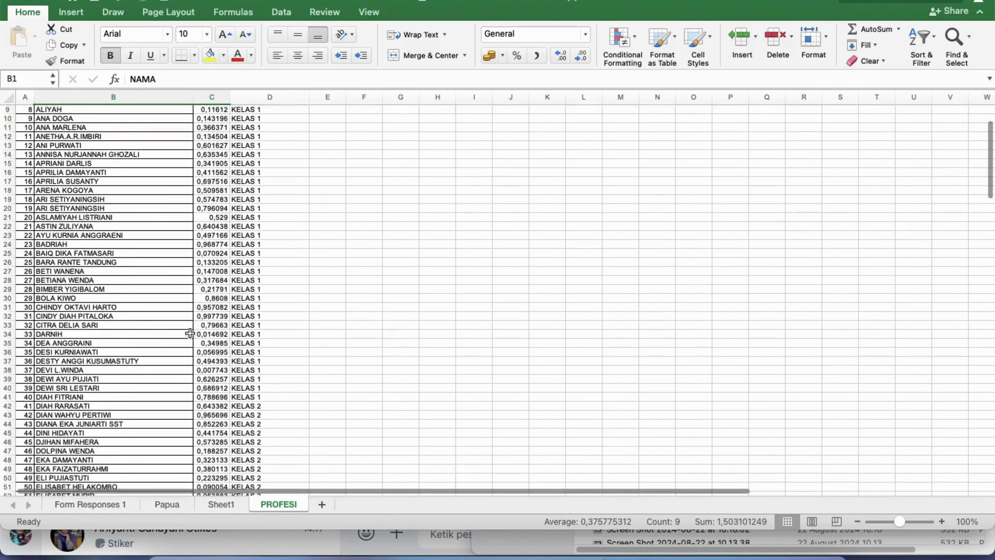
scroll(190, 310, down, 7)
scroll(190, 321, down, 6)
scroll(189, 333, down, 7)
scroll(189, 337, down, 5)
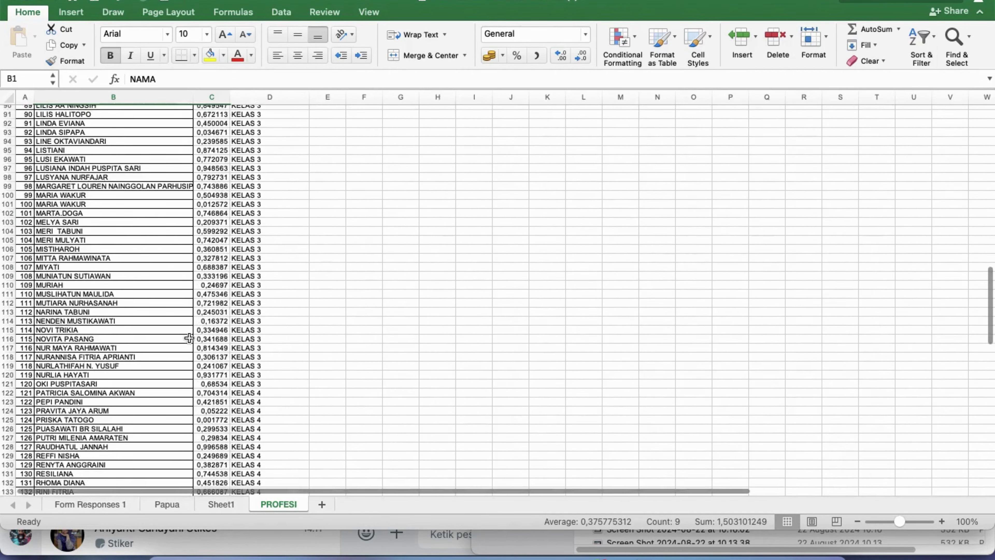
scroll(189, 337, down, 5)
scroll(189, 338, down, 5)
scroll(190, 337, down, 5)
scroll(189, 337, down, 5)
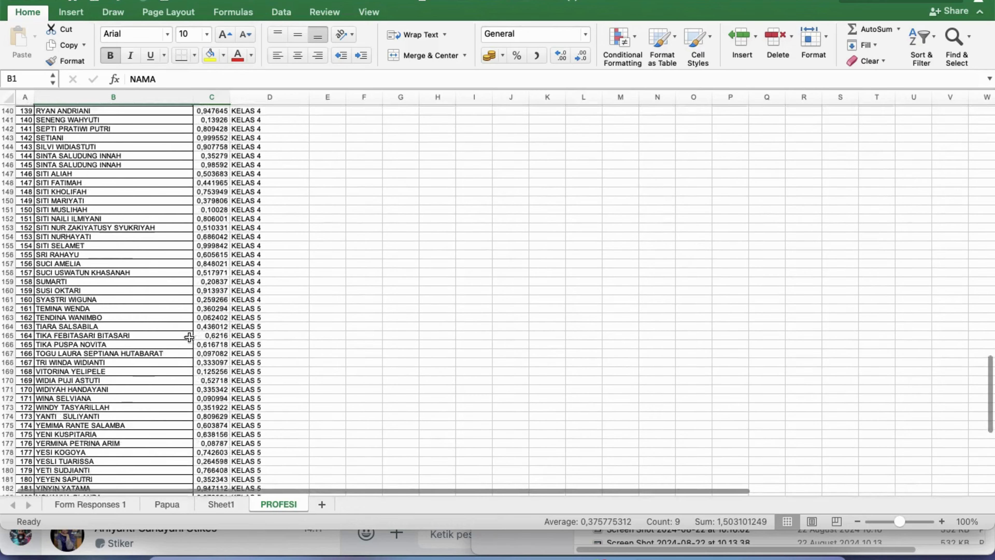
scroll(192, 352, down, 5)
scroll(194, 376, down, 3)
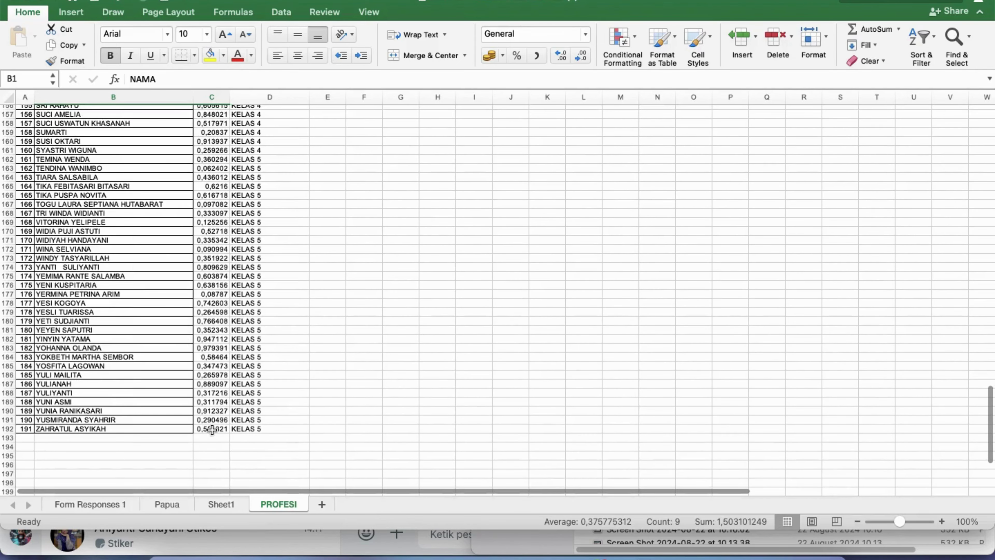
shift+click(212, 430)
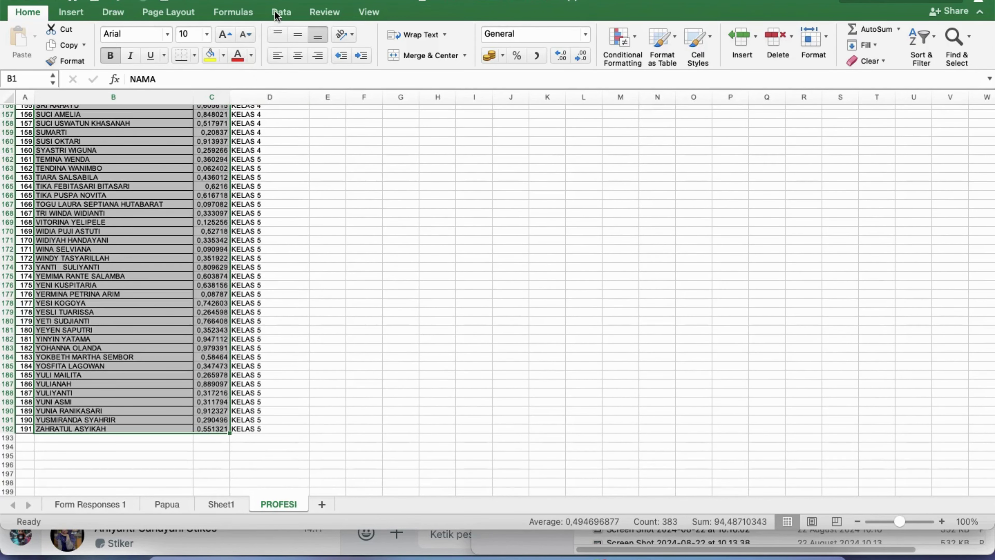
- Sort the selected names by the random numbers in column C, smallest to largest
click(277, 15)
click(212, 41)
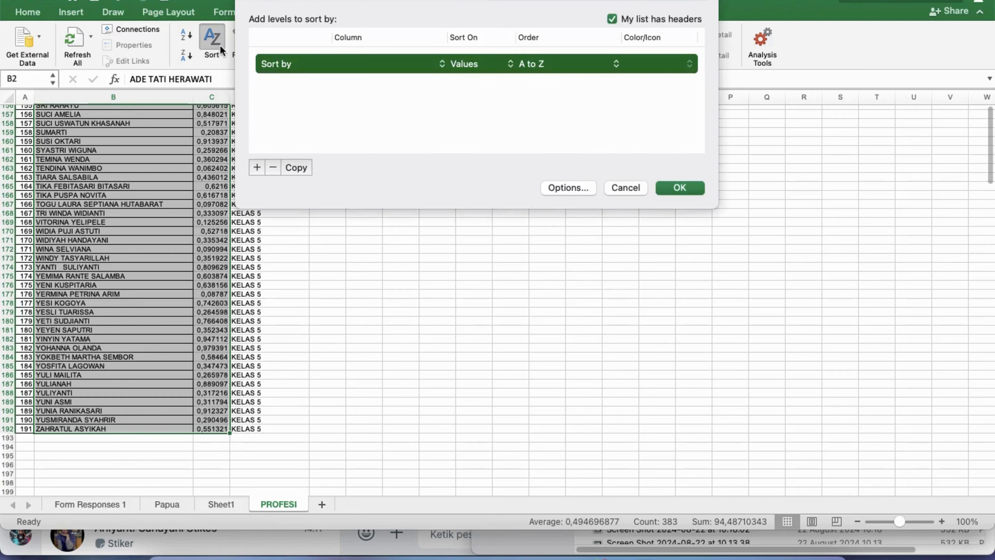
click(377, 70)
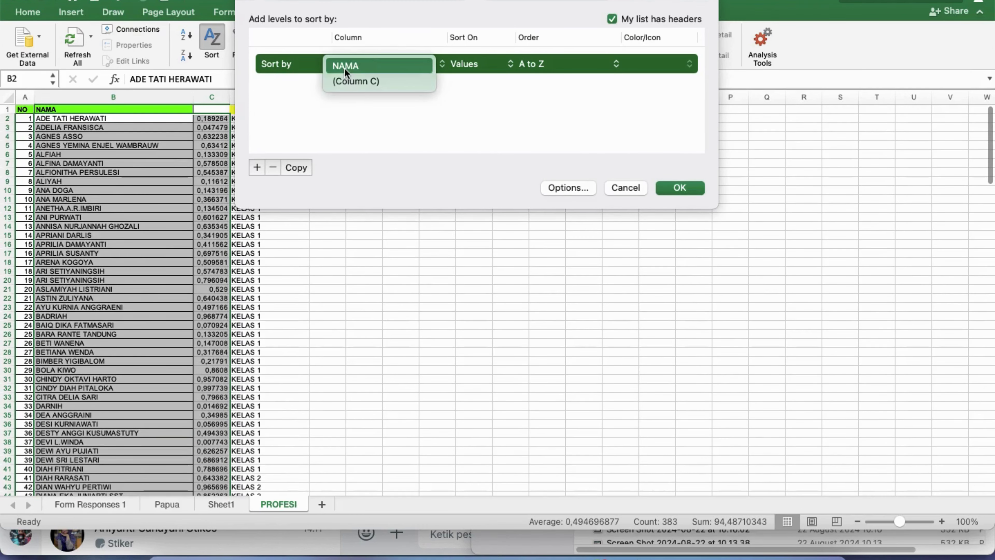
click(346, 80)
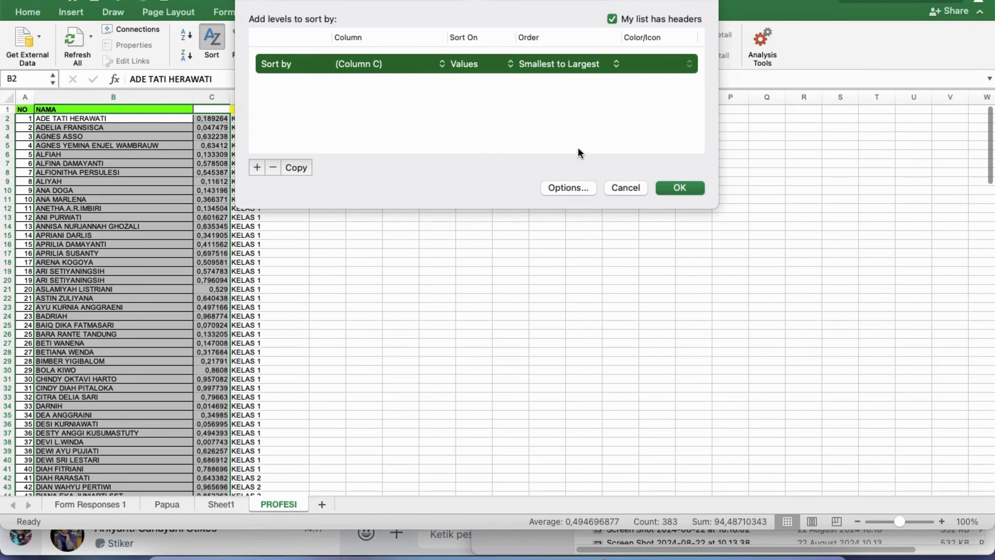
click(662, 188)
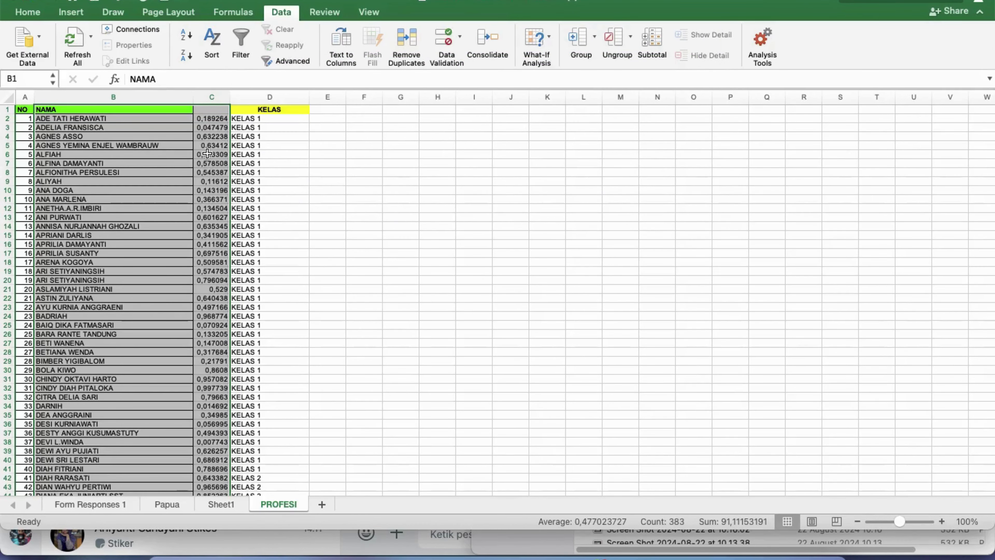
click(211, 38)
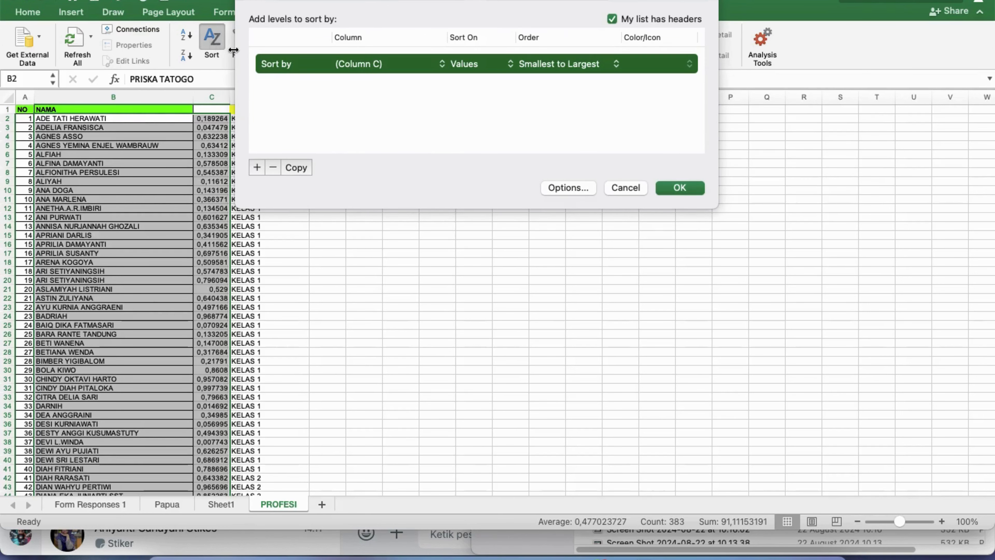
click(395, 63)
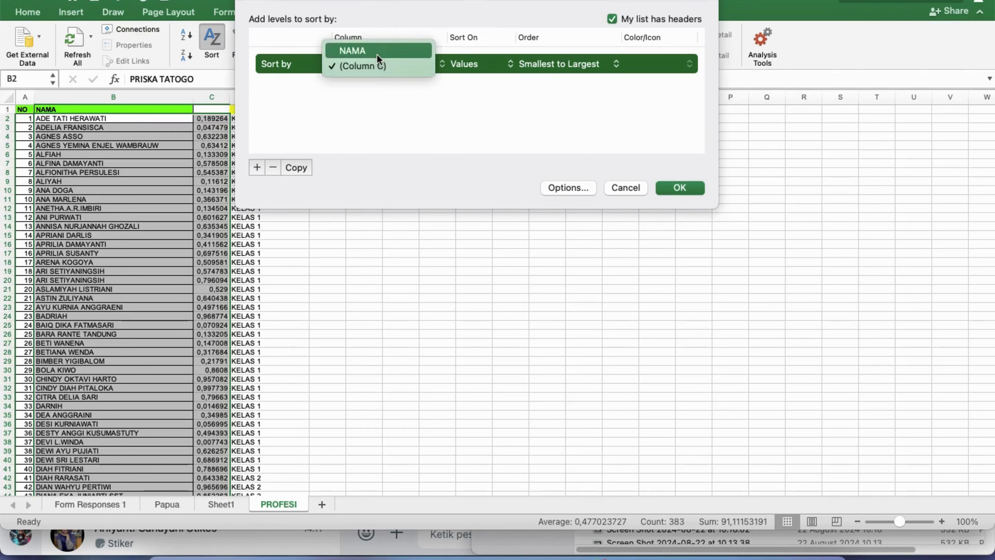
click(377, 51)
click(371, 66)
click(370, 81)
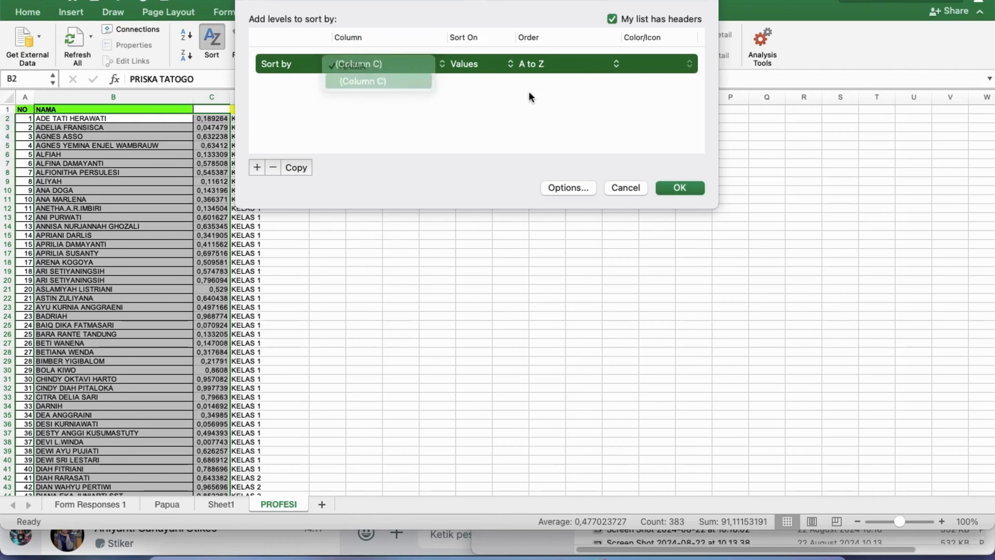
click(680, 188)
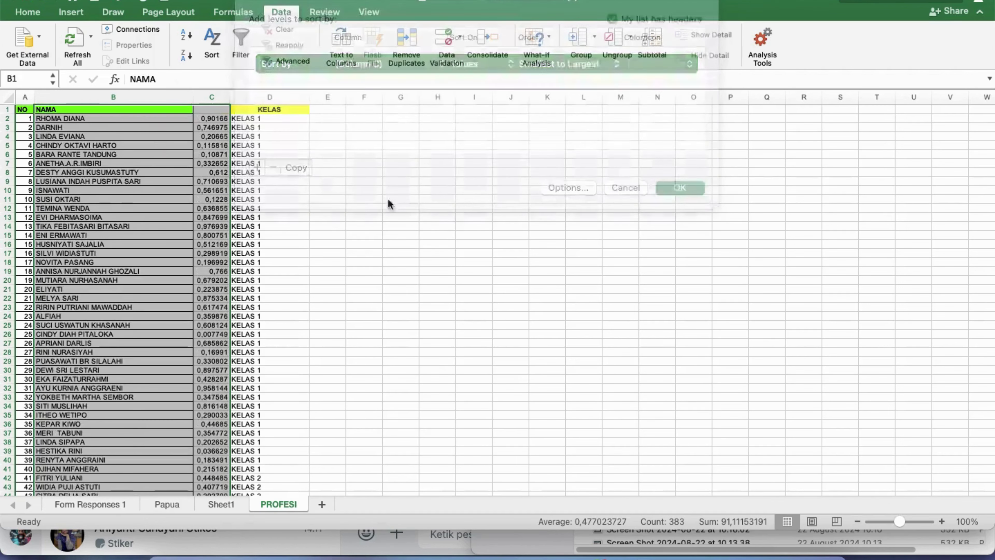
click(212, 145)
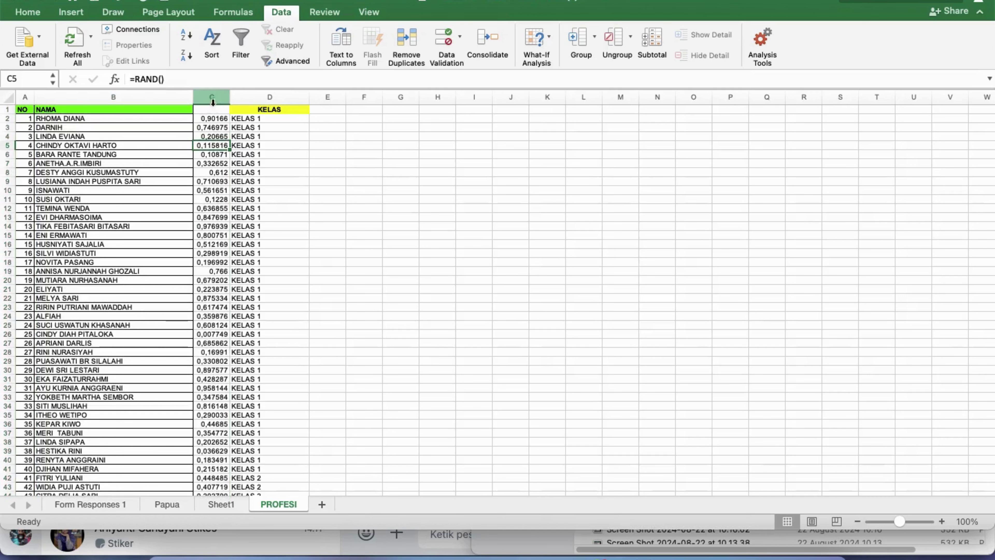
- Delete random-number column C, then select the names and classes in B1:C192
click(212, 97)
right_click(214, 98)
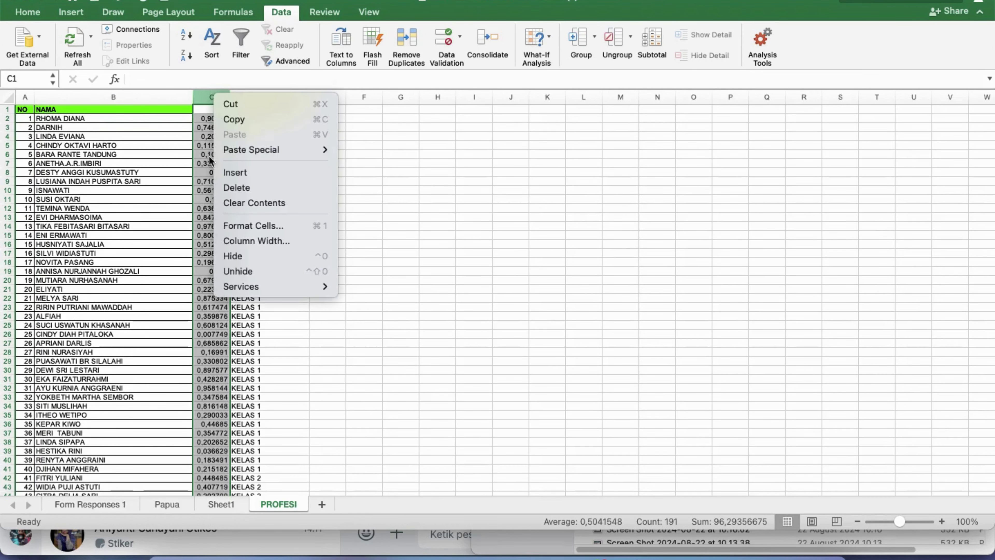
click(231, 187)
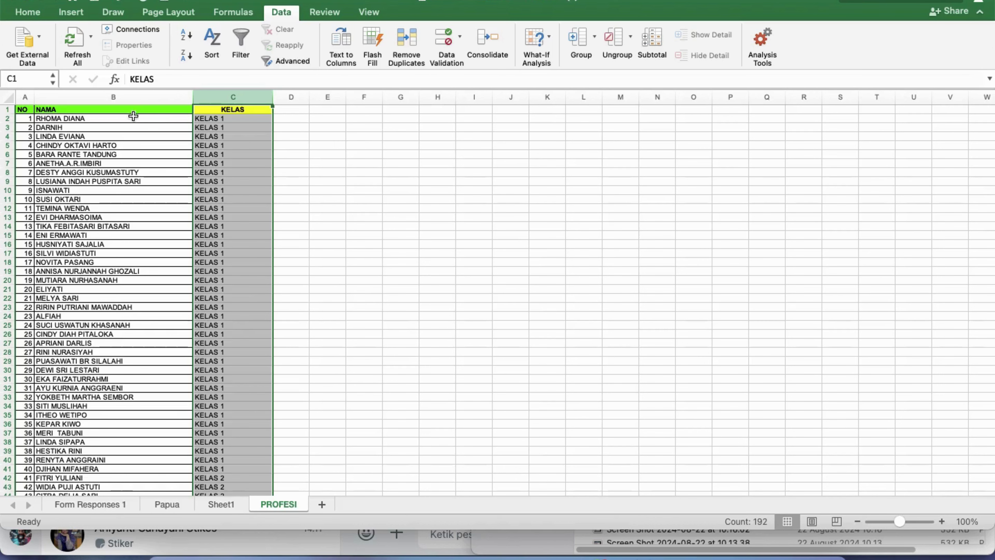
mouse_move(132, 110)
mouse_down()
mouse_move(213, 463)
mouse_move(213, 548)
mouse_up()
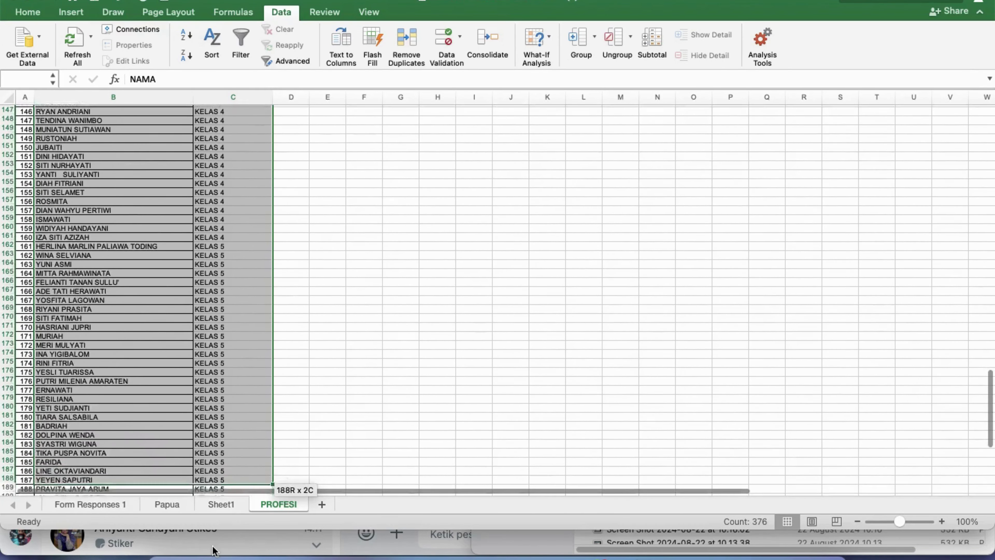
drag(212, 548, 235, 450)
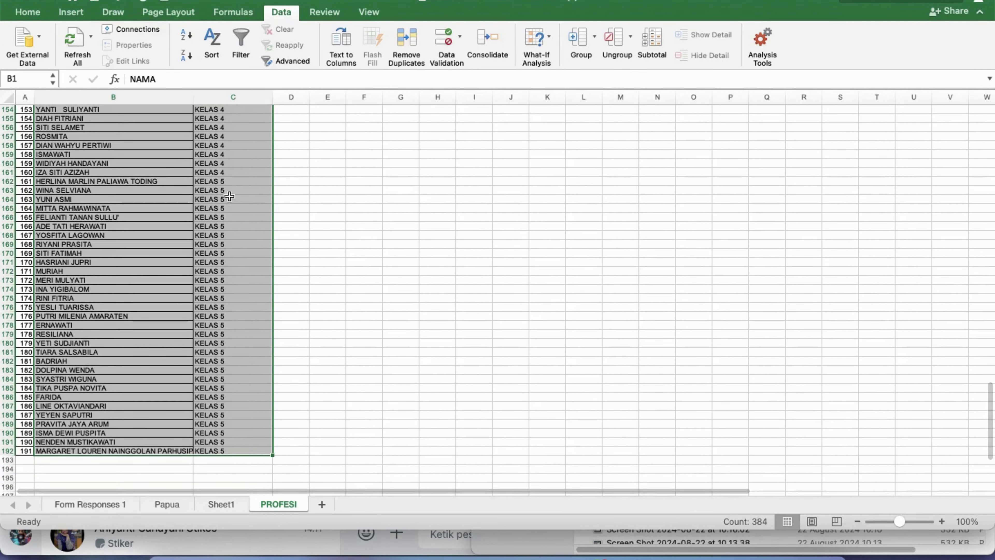
- Sort the list by KELAS A to Z, then by NAMA A to Z
click(212, 41)
click(341, 67)
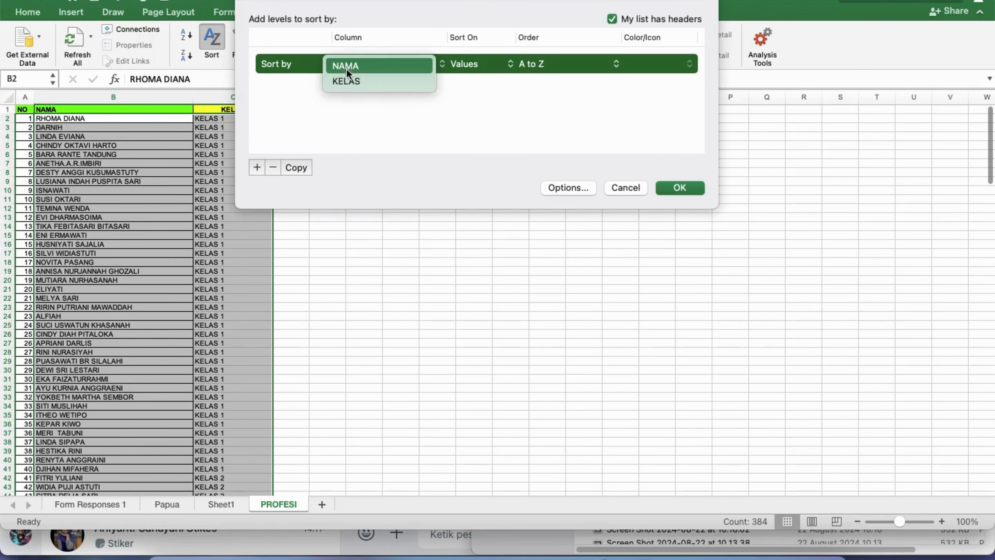
click(346, 82)
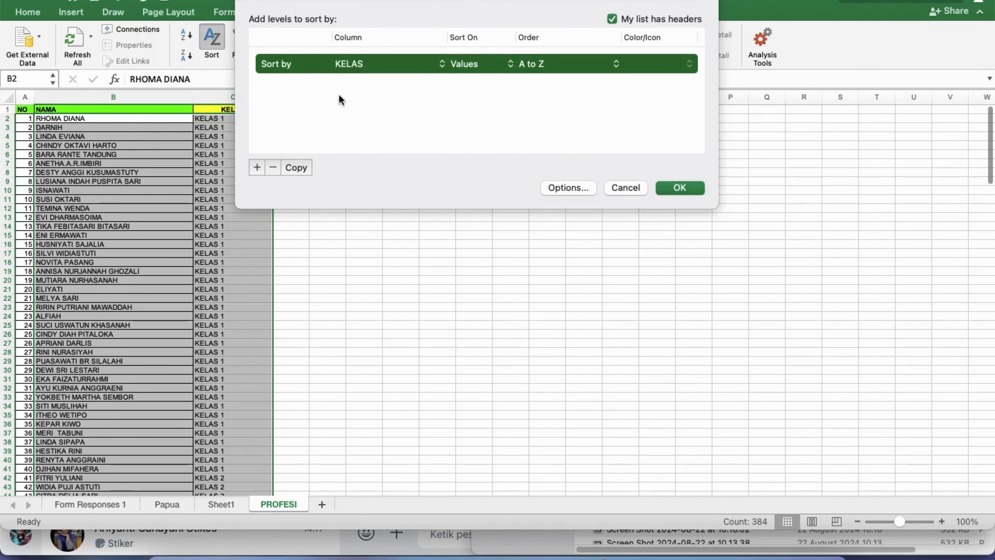
click(256, 168)
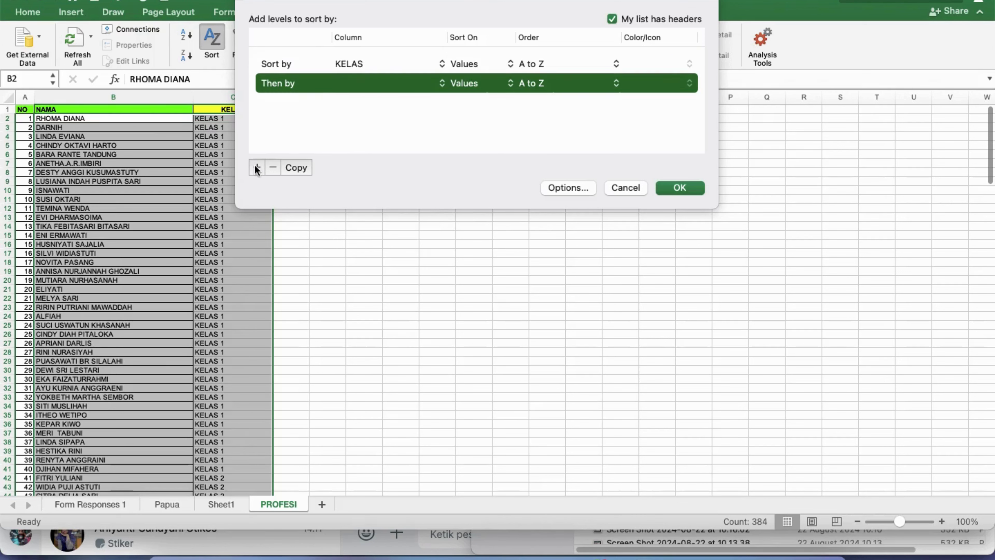
click(334, 88)
click(343, 85)
click(671, 187)
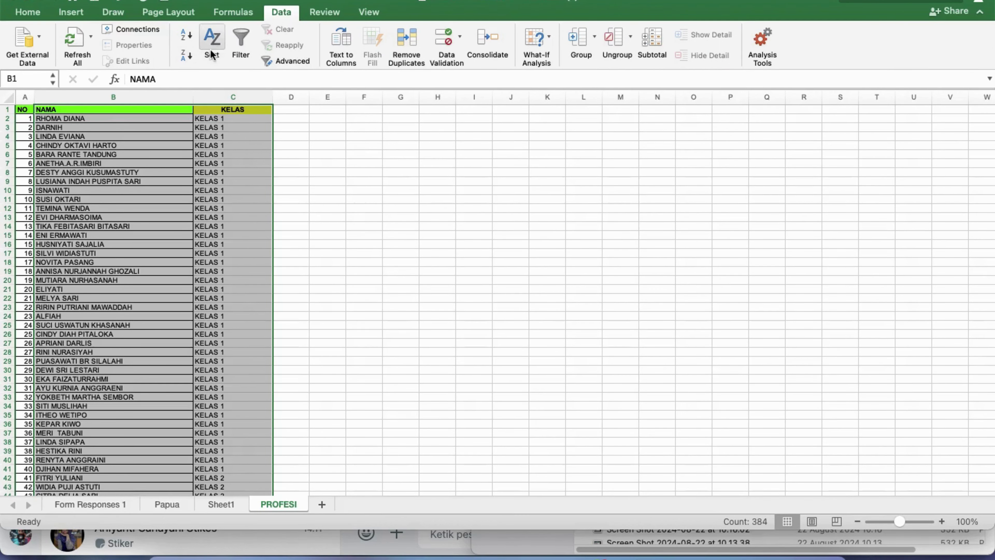
- Recheck the KELAS-then-NAMA sort levels and apply the sort again
click(212, 41)
click(364, 66)
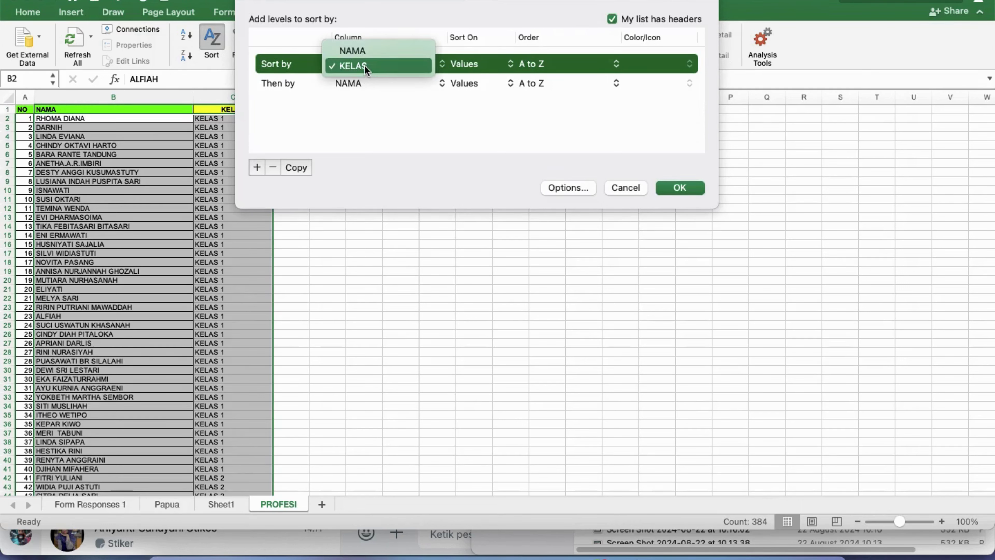
click(365, 65)
click(359, 82)
click(359, 88)
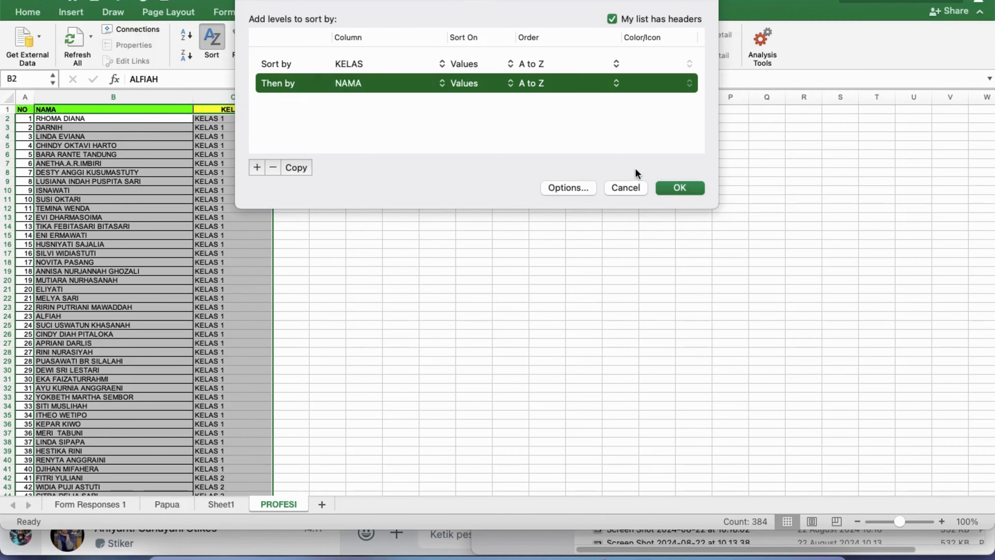
click(670, 188)
click(204, 126)
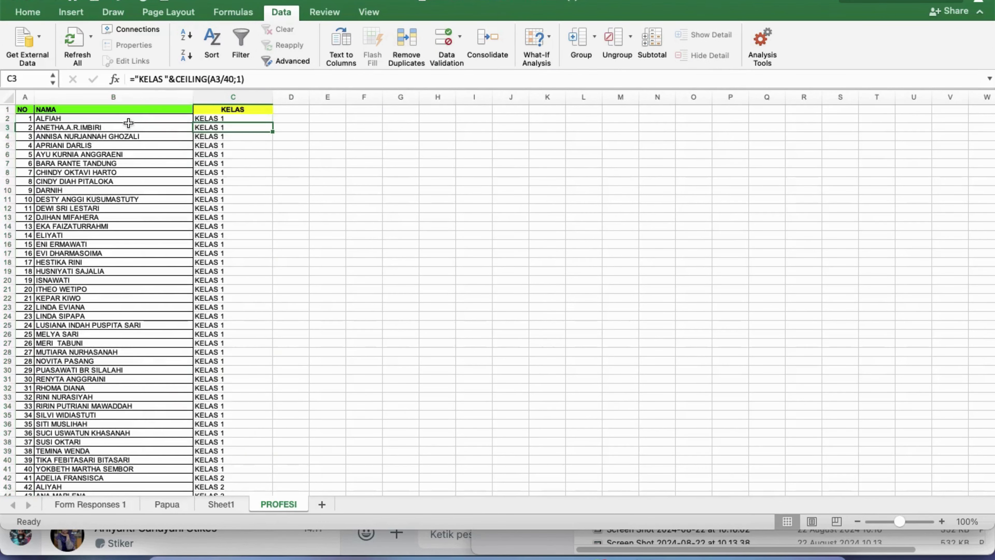
click(130, 119)
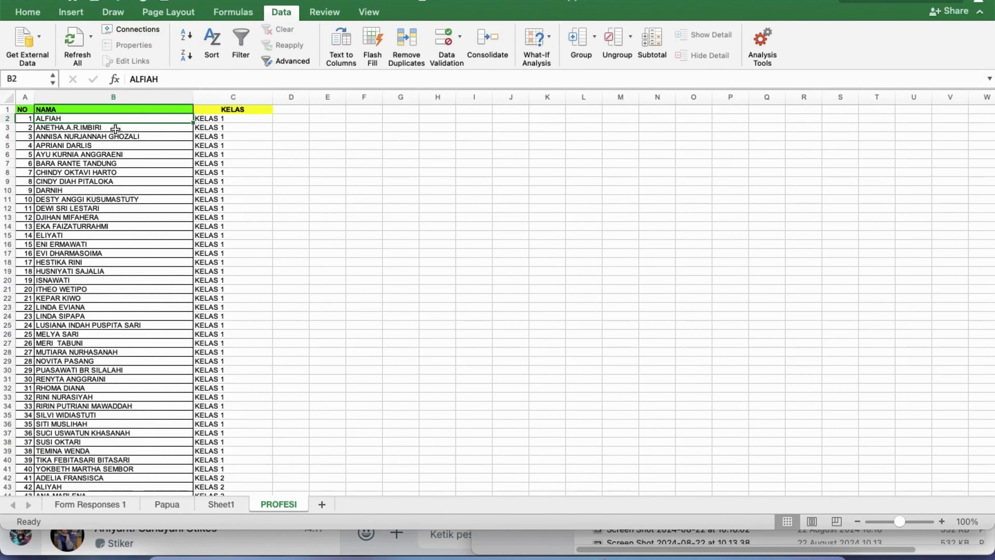
- Shade the KELAS 1 names and classes in rows 2 to 40 yellow
drag(51, 120, 222, 460)
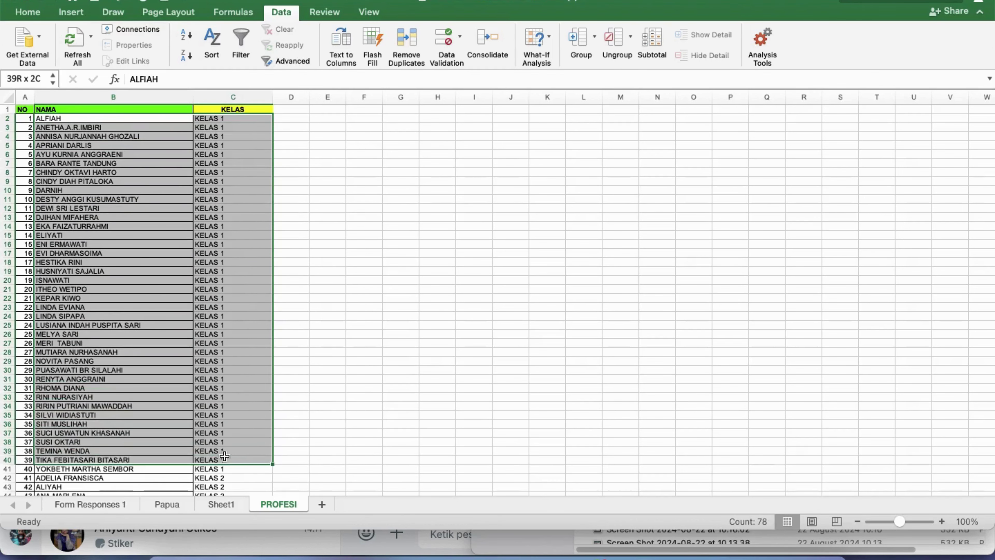
click(43, 14)
click(209, 56)
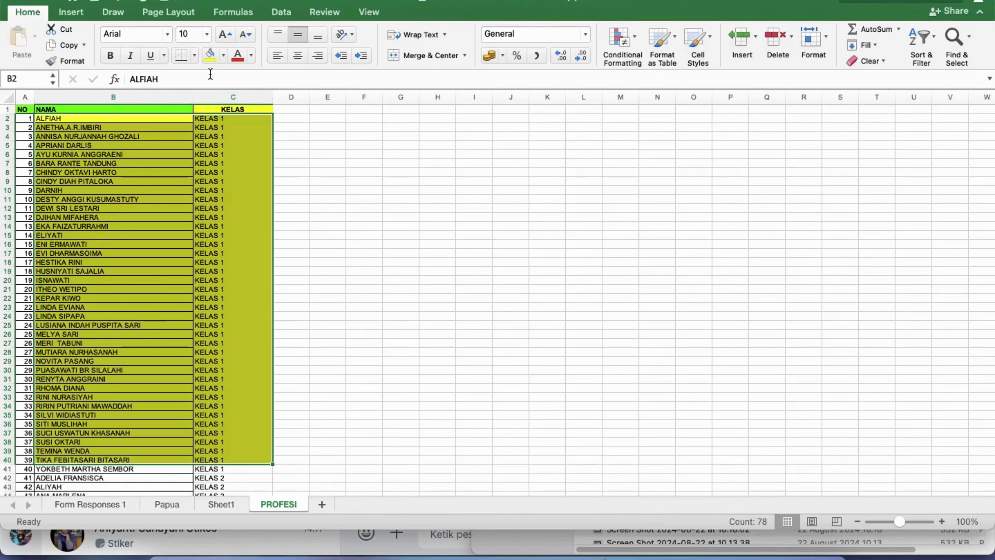
click(211, 305)
scroll(216, 309, down, 2)
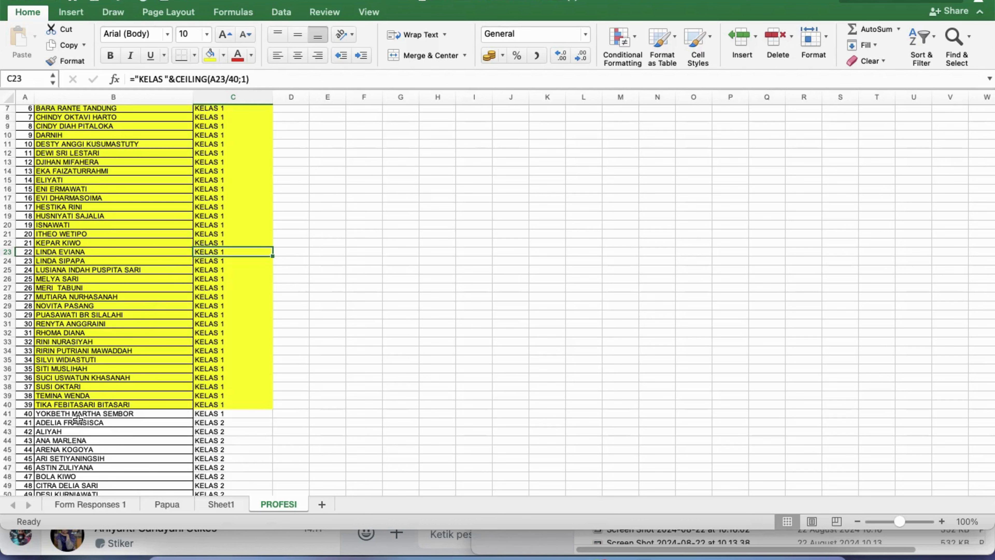
- Give row 41, the last KELAS 1 student, the same yellow fill
drag(82, 413, 236, 414)
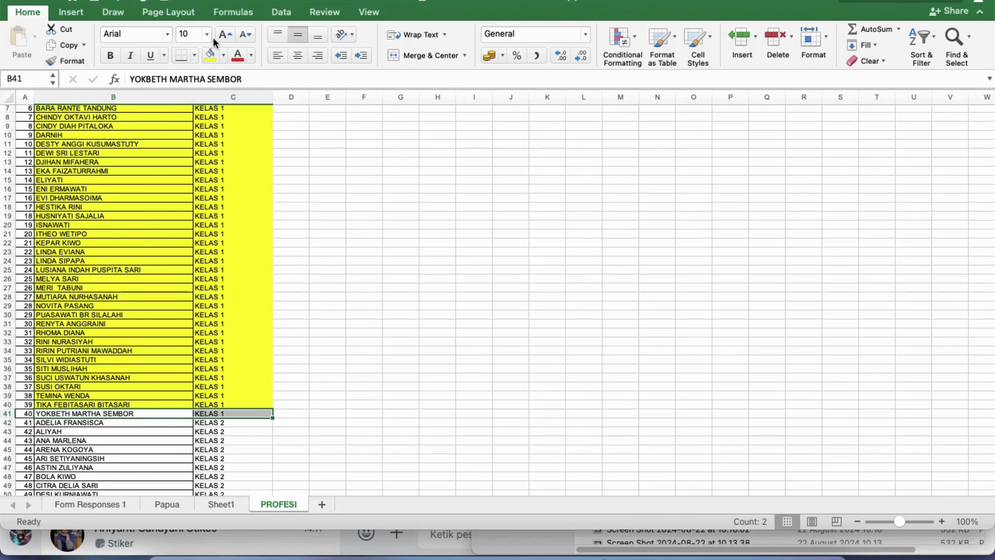
click(211, 63)
click(194, 368)
scroll(193, 370, down, 5)
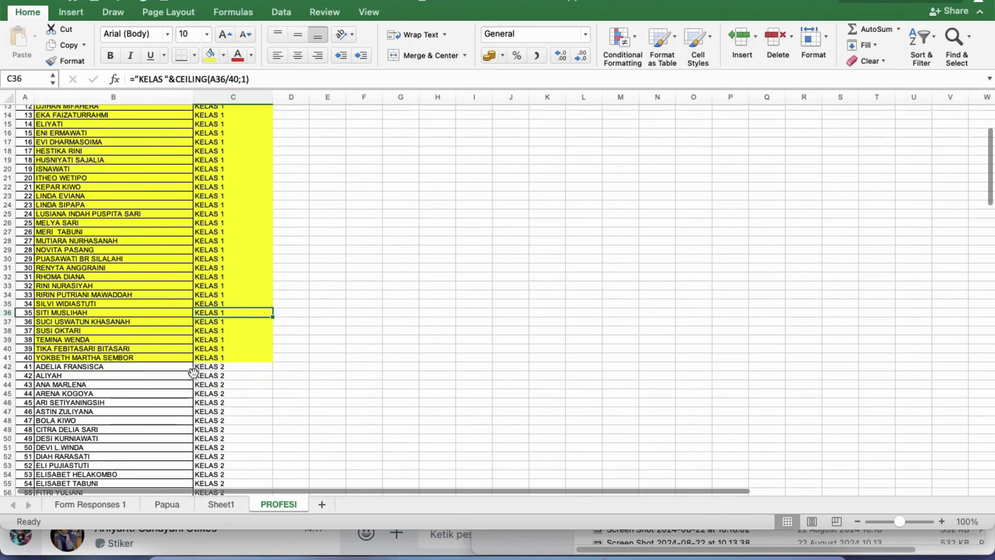
drag(113, 333, 201, 350)
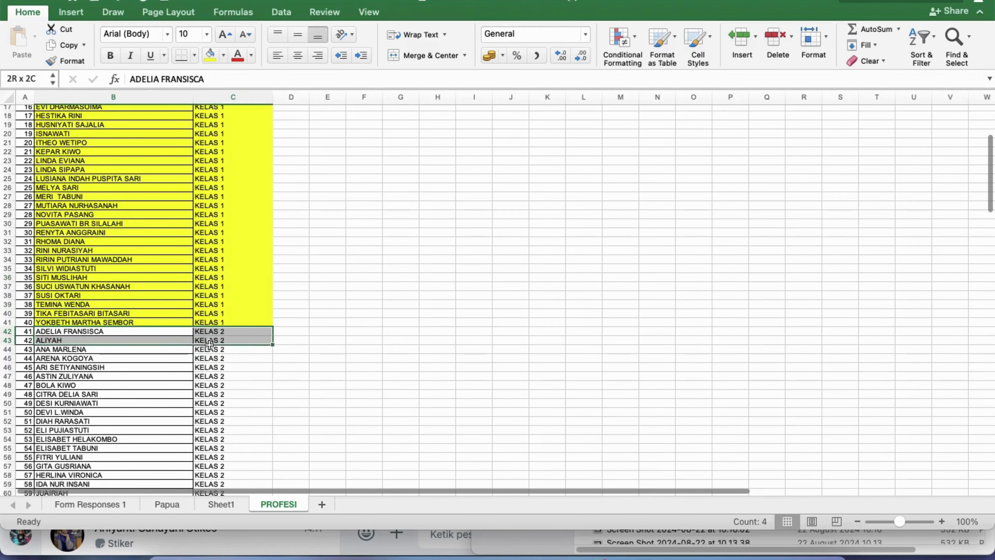
scroll(201, 373, down, 5)
scroll(201, 388, down, 2)
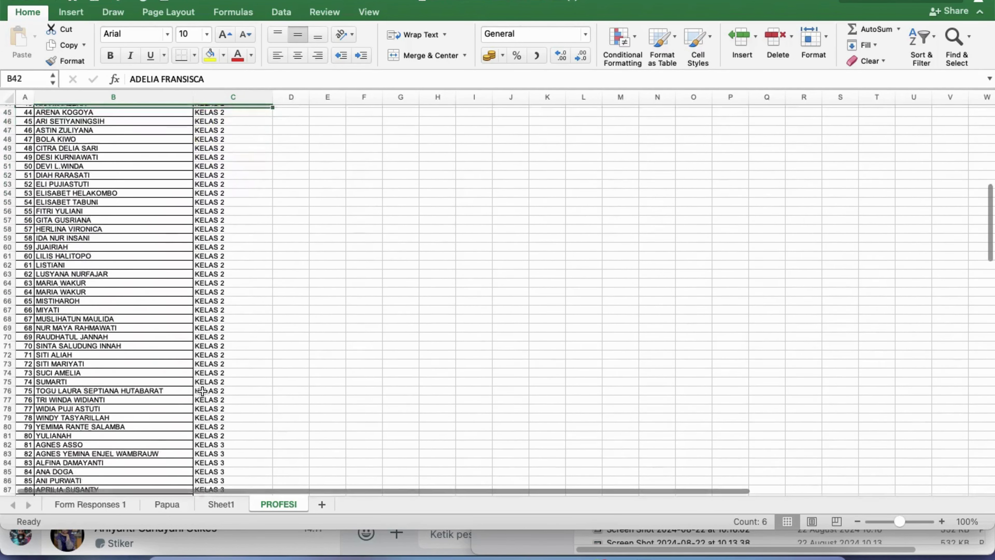
scroll(248, 413, down, 2)
- Select the KELAS 2 rows B42:C81 and bring up the Fill Color palette
shift+click(242, 403)
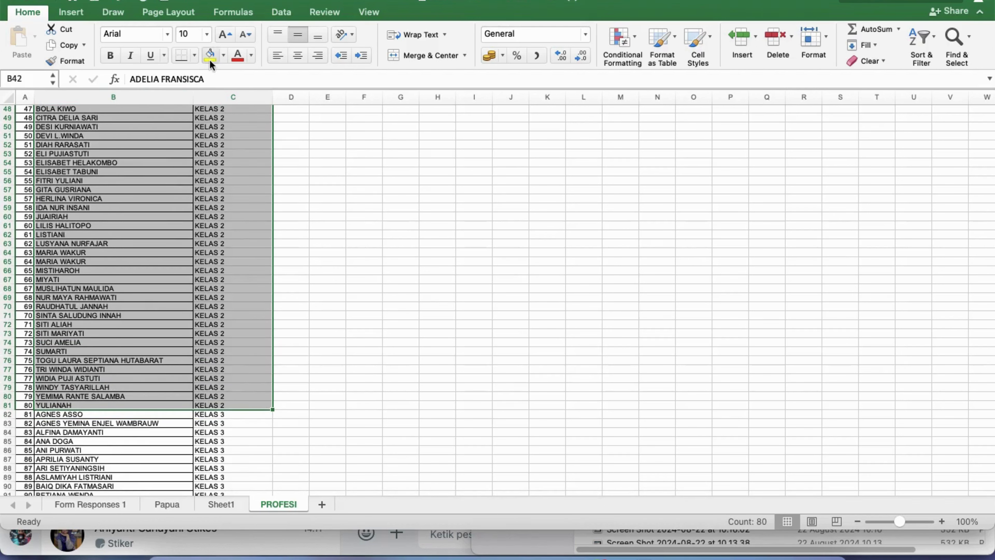
click(224, 56)
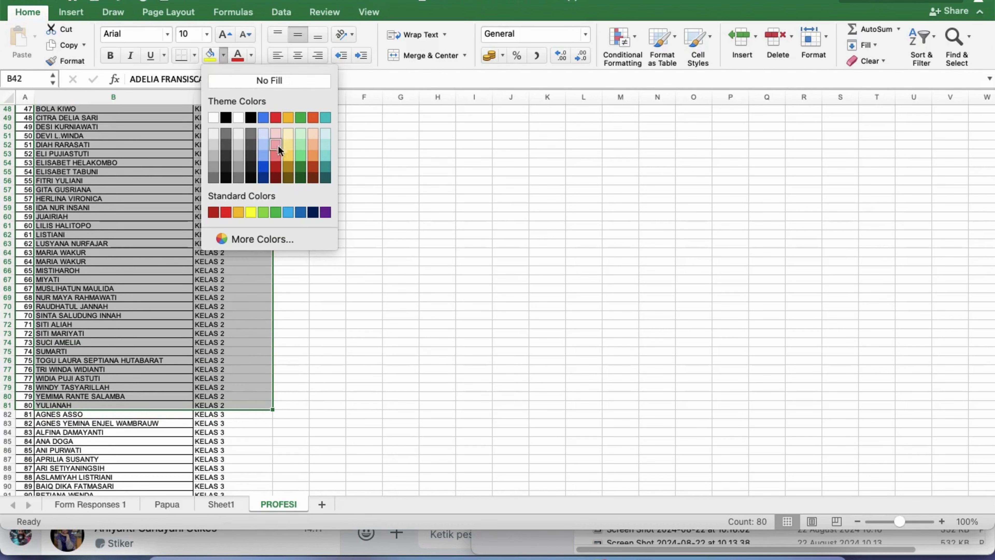